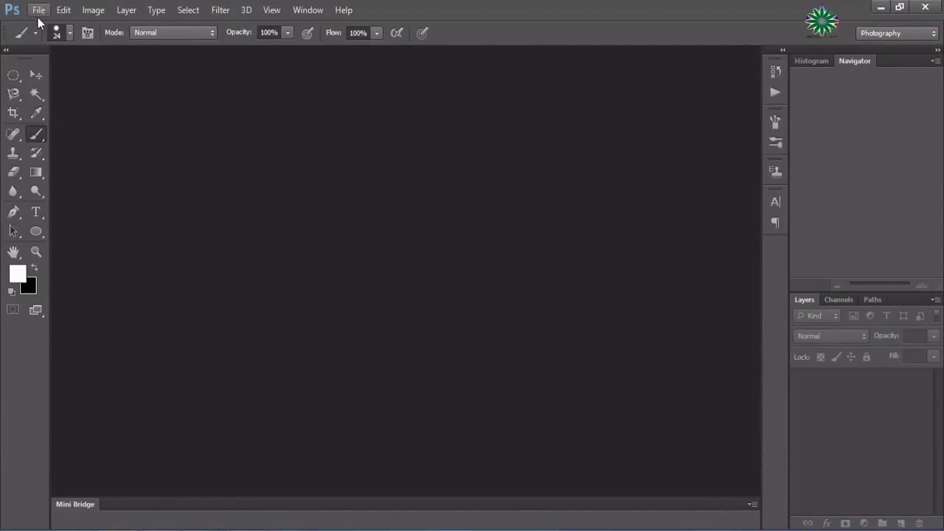
Step: Open the smiling-woman portrait JPEG from the Desktop
click(38, 10)
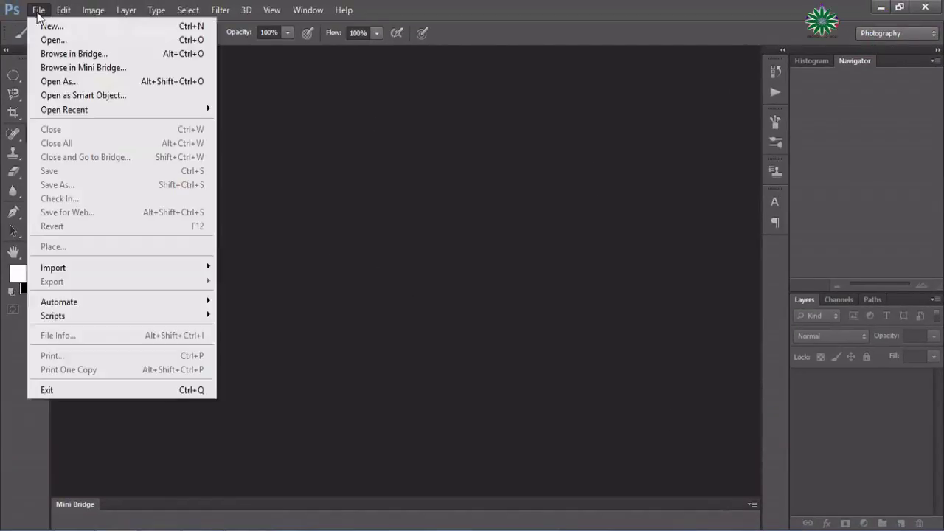
click(42, 37)
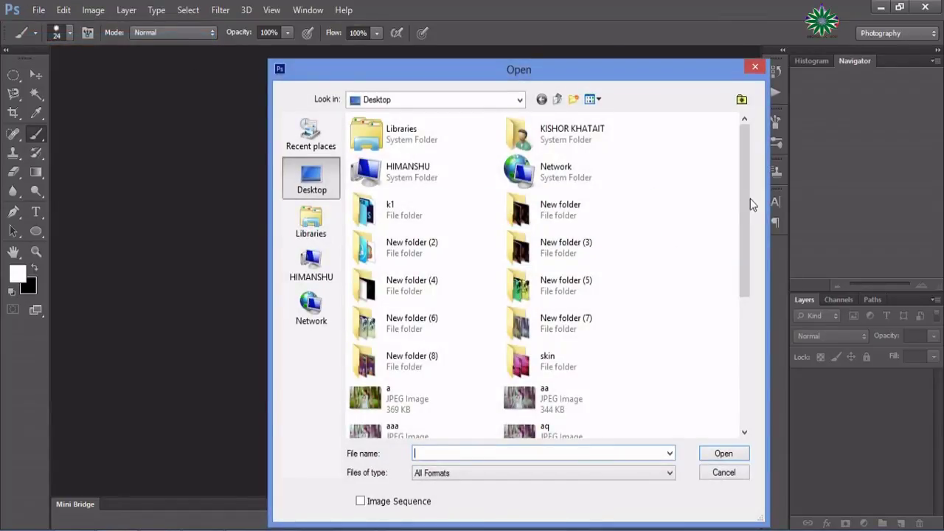
drag(750, 220, 748, 321)
double_click(559, 280)
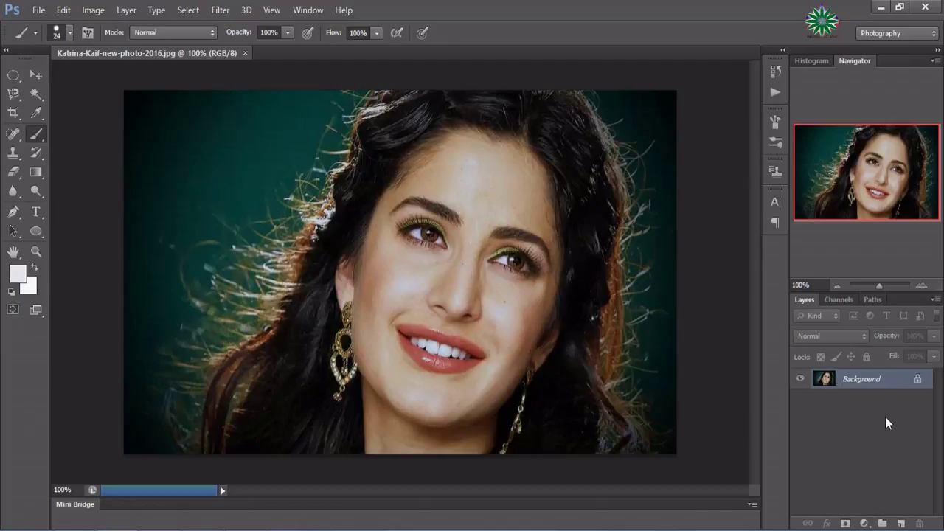
Step: Duplicate the photo to Layer 1 and give it a white layer mask
key(ctrl+j)
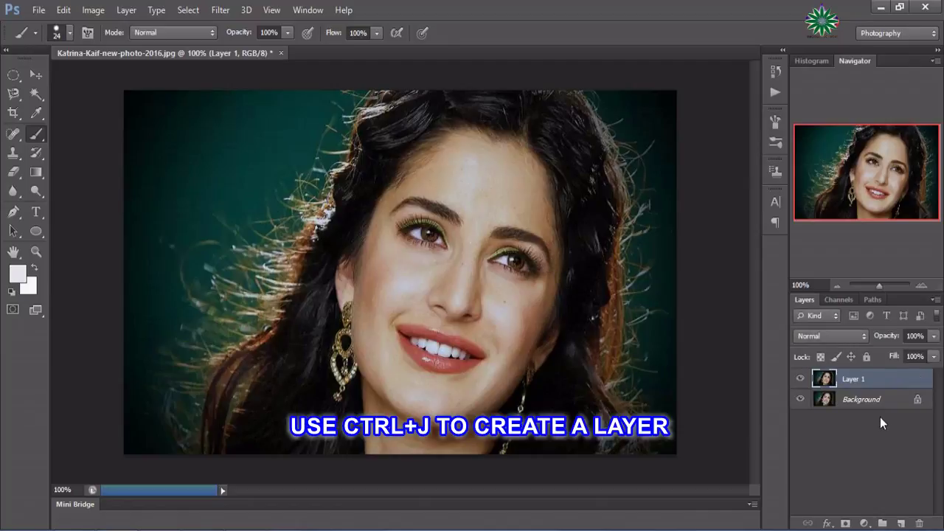
click(846, 525)
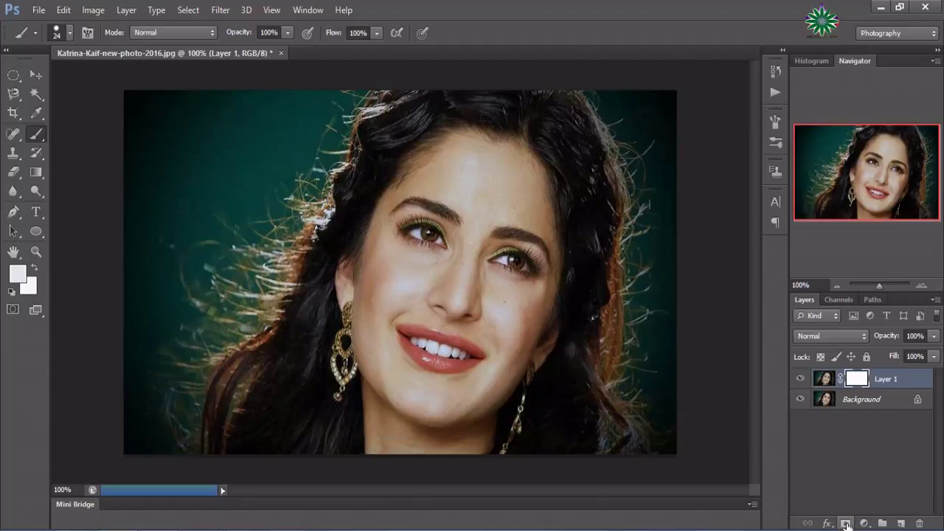
click(824, 379)
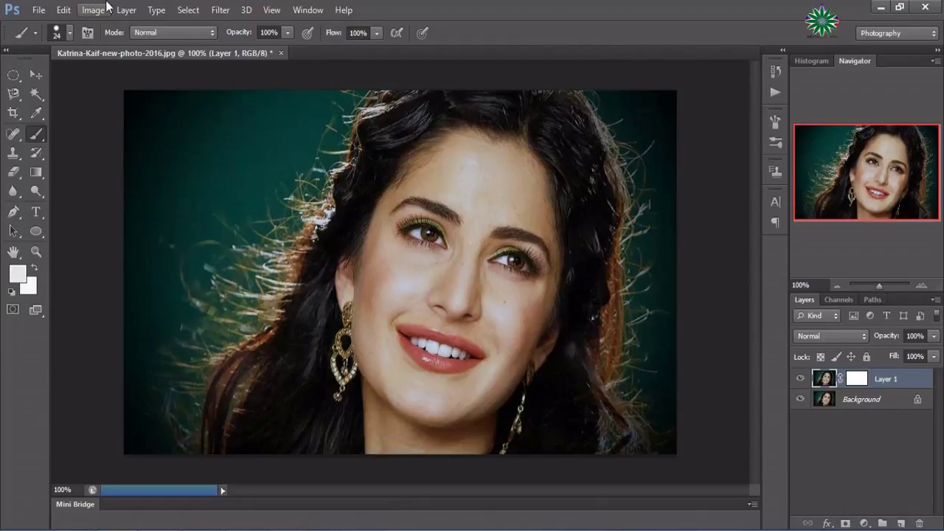
Step: Soften Layer 1 with a 1.9-pixel Gaussian Blur, then target its mask
click(221, 10)
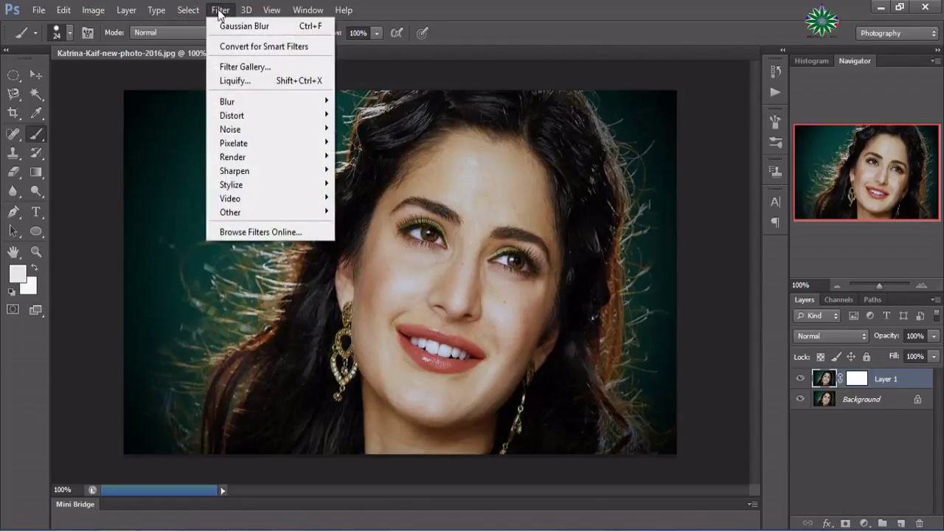
mouse_move(227, 101)
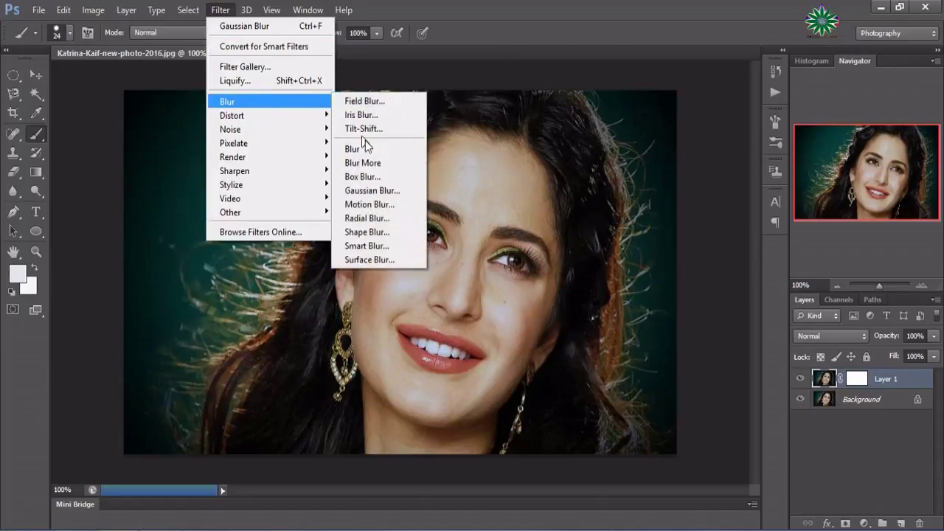
click(376, 194)
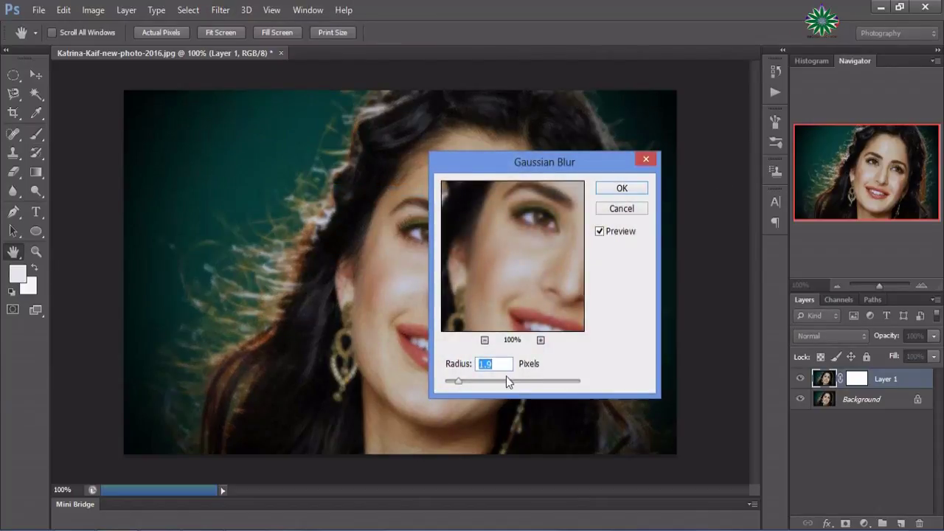
key(b)
click(613, 190)
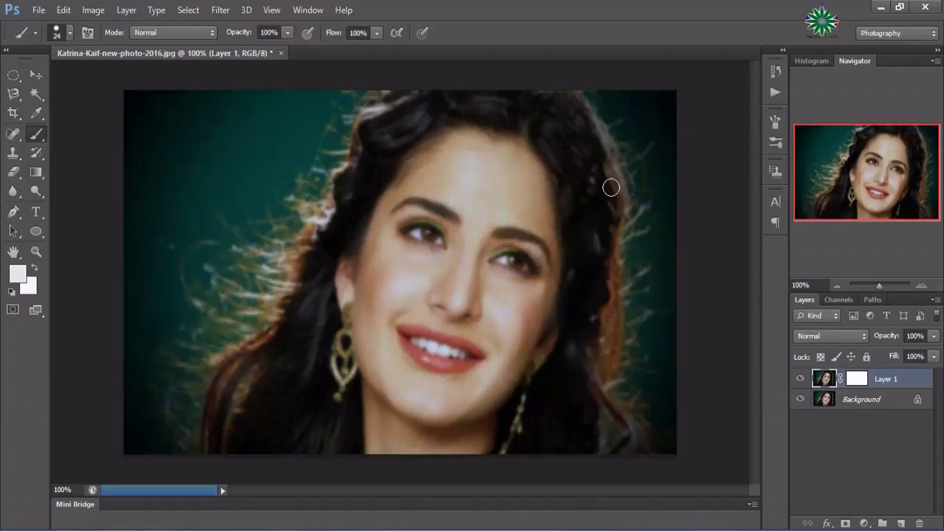
click(855, 377)
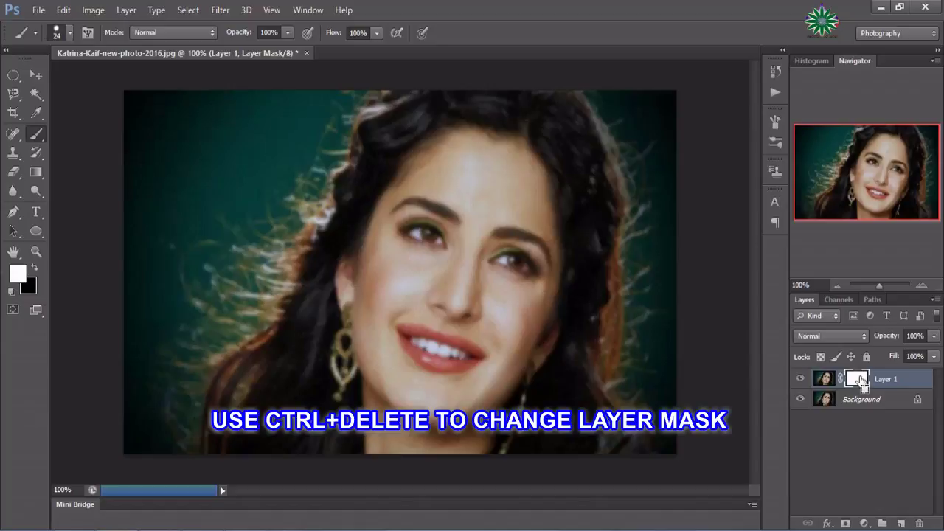
Step: Fill Layer 1's mask with black and zoom to 300% on the forehead and eyes
key(ctrl+Delete)
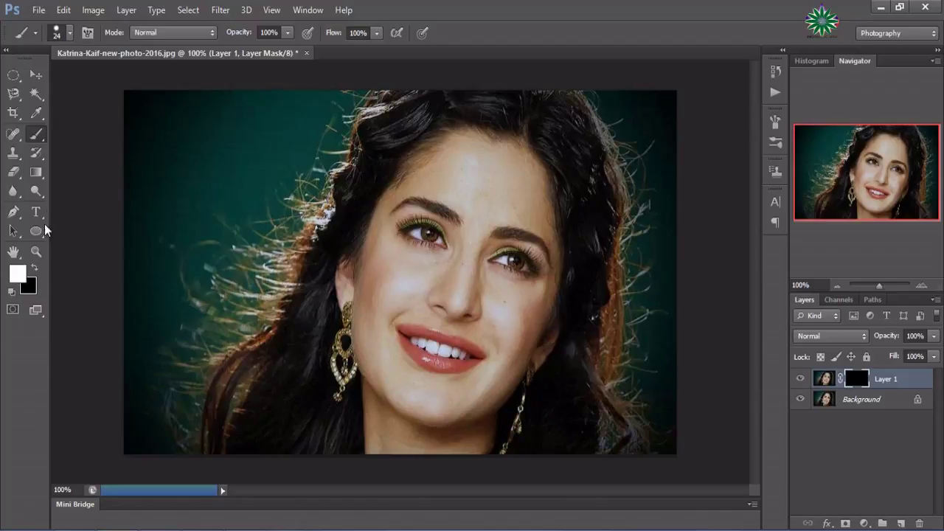
click(35, 252)
alt+click(568, 274)
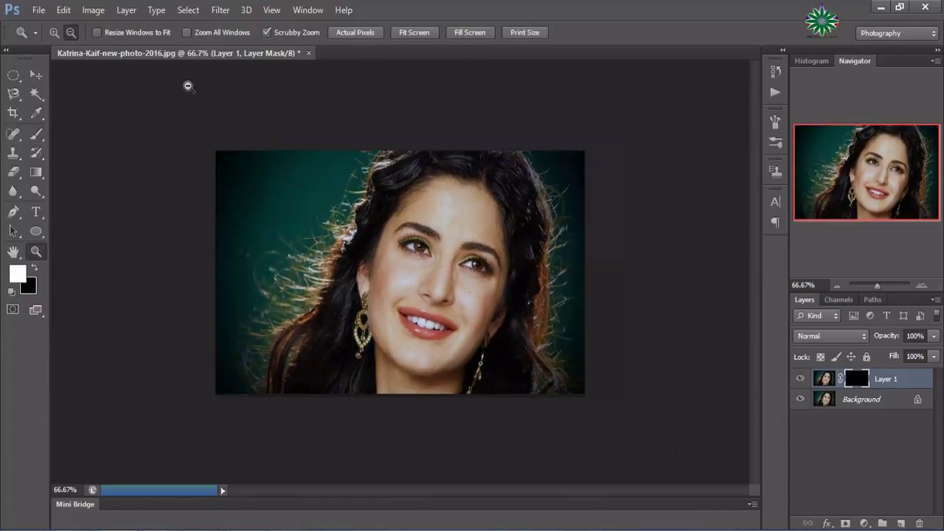
click(54, 33)
click(537, 287)
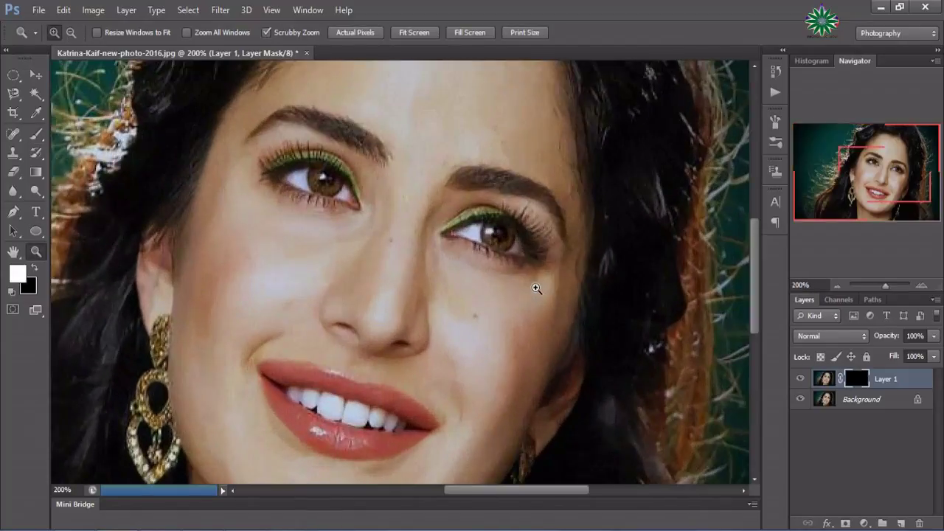
click(514, 318)
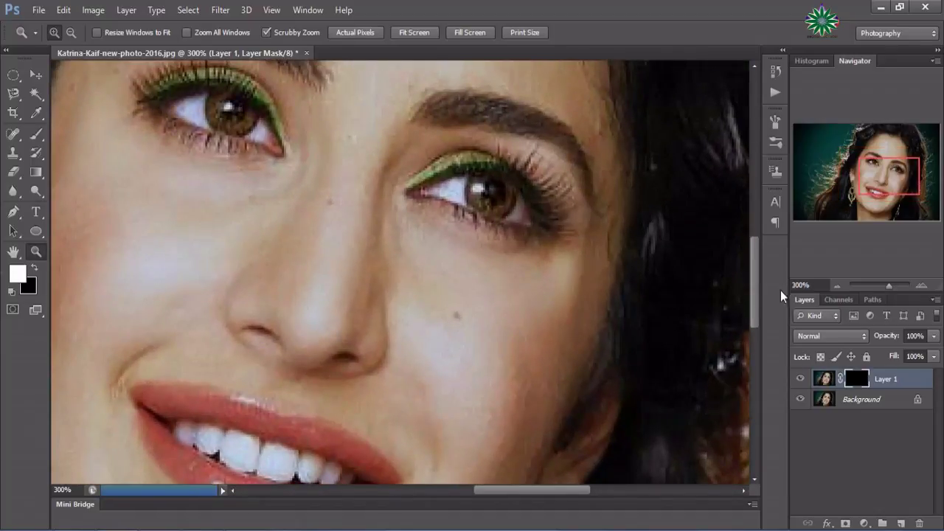
drag(756, 299, 746, 244)
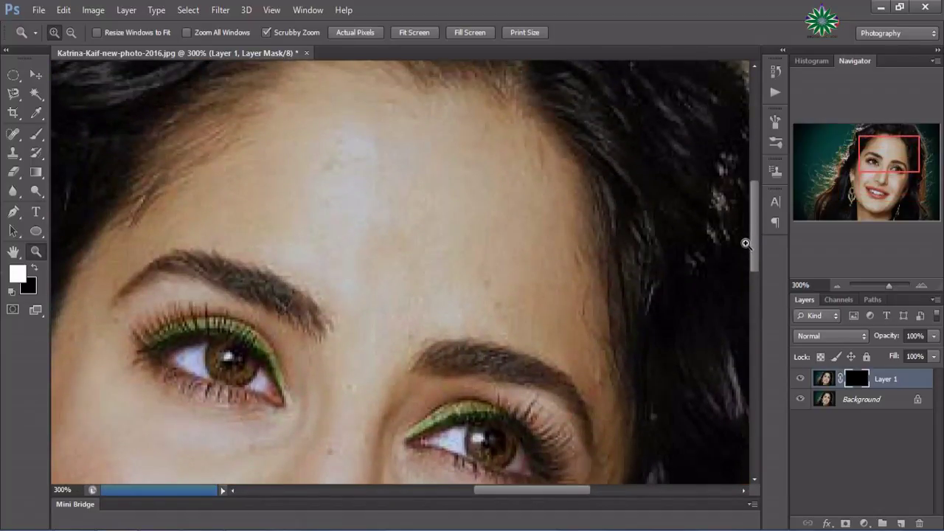
click(36, 135)
Step: Paint white on the mask over the forehead, then set brush opacity to 48%
mouse_move(327, 188)
mouse_down()
mouse_move(350, 192)
mouse_move(340, 158)
mouse_move(385, 165)
mouse_move(479, 205)
mouse_move(441, 226)
mouse_move(436, 182)
mouse_move(365, 206)
mouse_move(236, 200)
mouse_move(312, 187)
mouse_move(205, 199)
mouse_move(291, 166)
mouse_move(405, 143)
mouse_move(350, 122)
mouse_move(457, 123)
mouse_move(537, 173)
mouse_move(552, 204)
mouse_move(553, 263)
mouse_move(512, 148)
mouse_move(518, 292)
mouse_move(436, 215)
mouse_move(394, 258)
mouse_move(369, 215)
mouse_move(287, 234)
mouse_move(359, 270)
mouse_move(331, 293)
mouse_move(327, 211)
mouse_move(337, 143)
mouse_move(398, 185)
mouse_move(396, 139)
mouse_move(491, 223)
mouse_move(538, 297)
mouse_move(462, 293)
mouse_move(554, 302)
mouse_move(559, 264)
mouse_move(582, 333)
mouse_up()
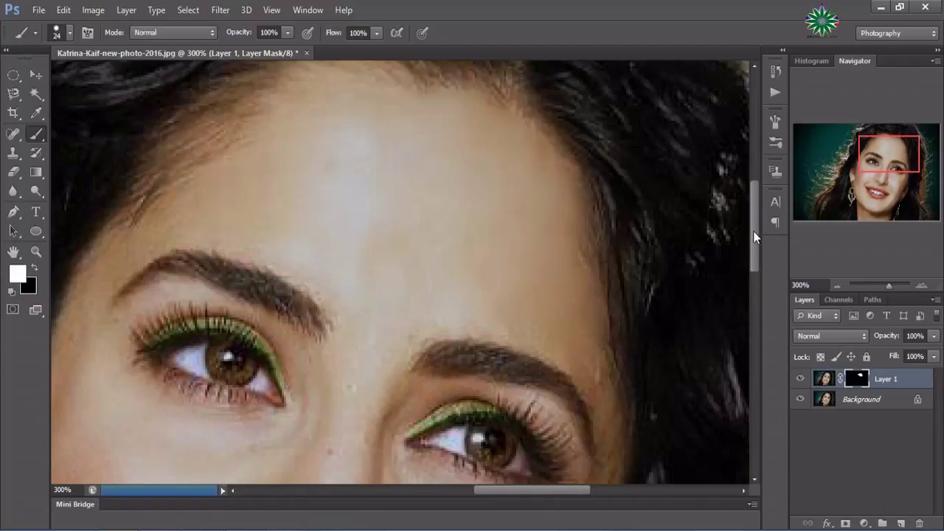
drag(753, 236, 759, 271)
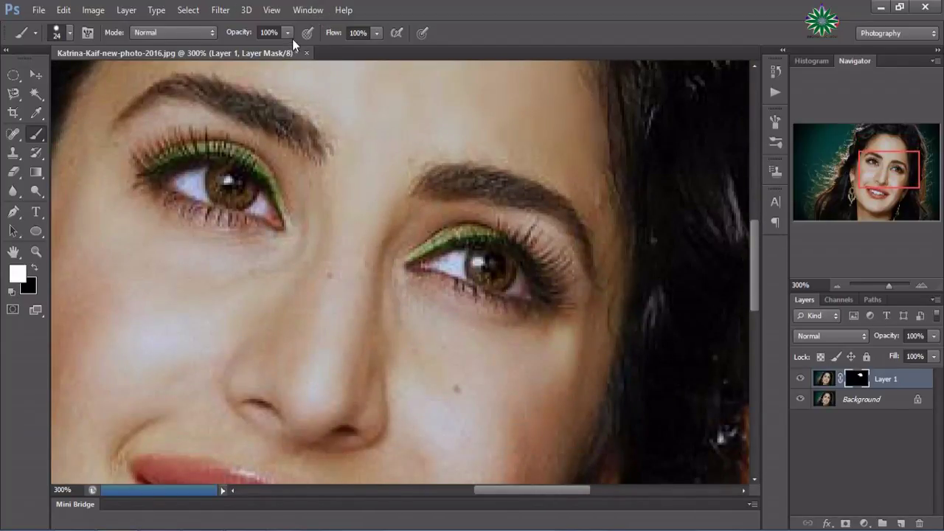
drag(289, 30, 251, 48)
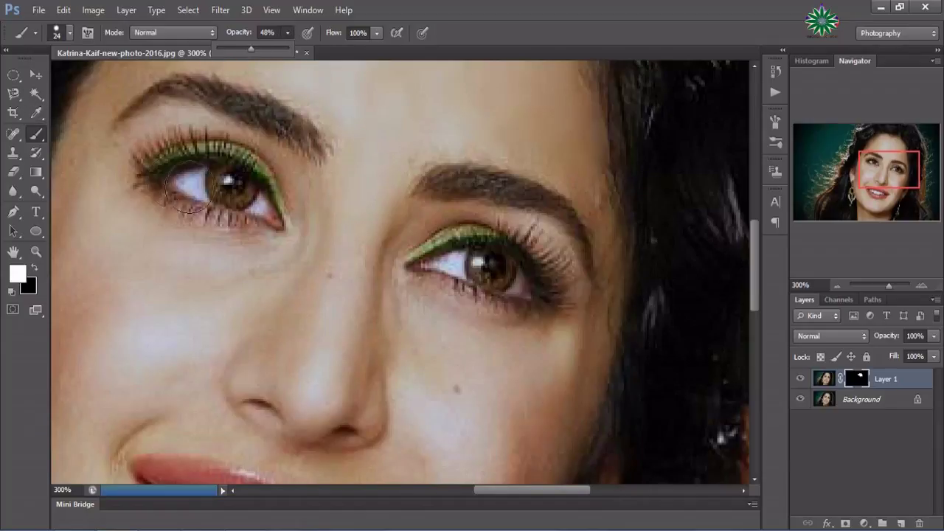
Step: Inspect the eyes up close, then return to a 200% view for painting
click(36, 252)
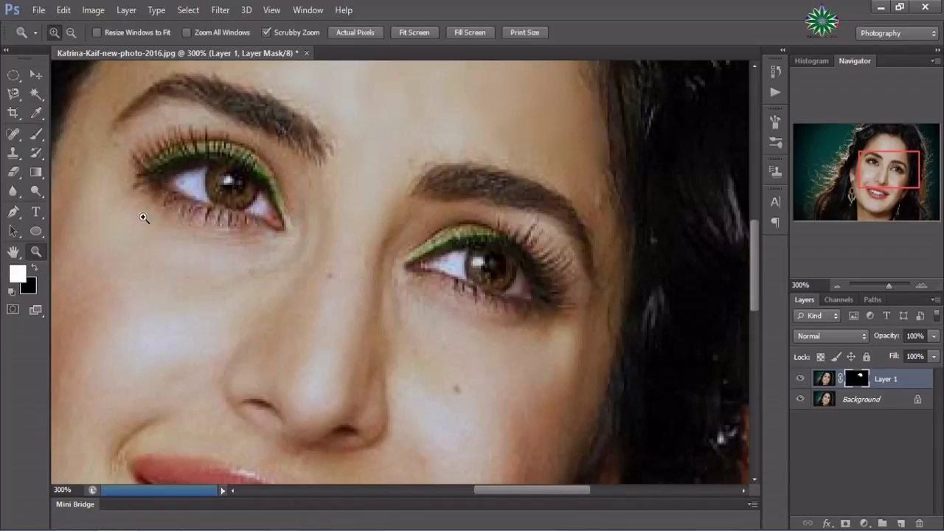
click(264, 254)
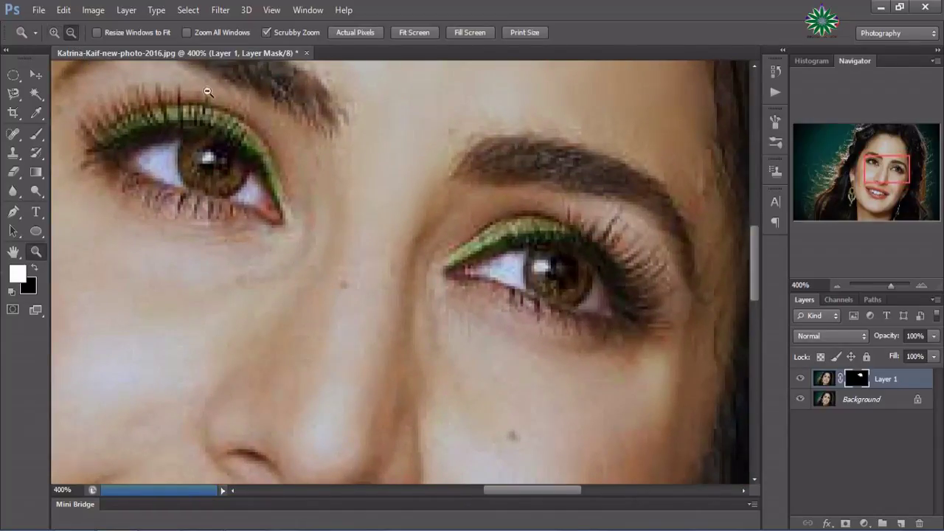
alt+click(362, 190)
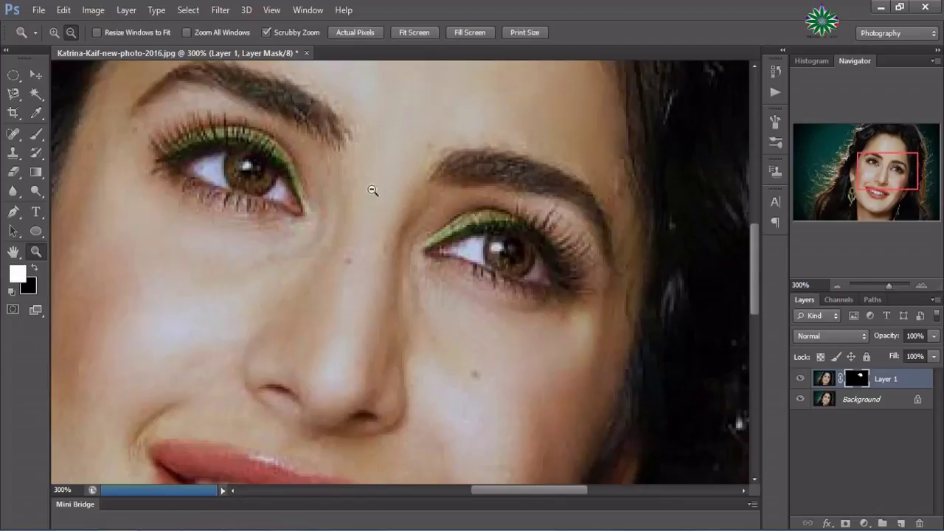
alt+click(480, 221)
scroll(488, 169, up, 1)
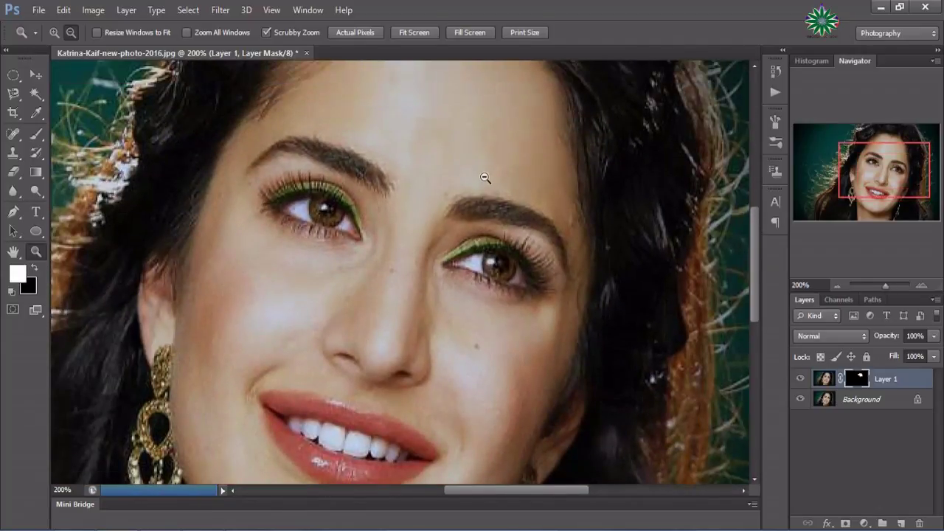
scroll(488, 173, up, 1)
click(36, 133)
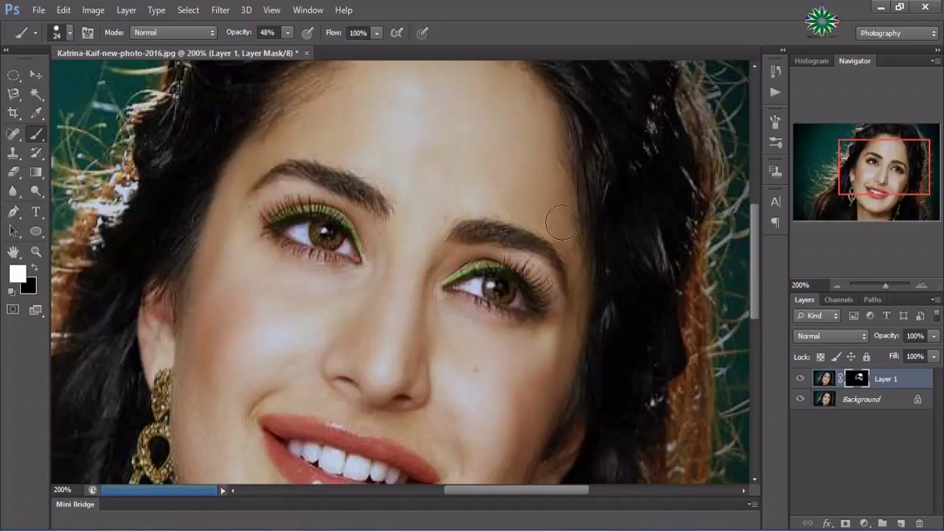
Step: Lower the brush opacity to 29%
scroll(516, 315, down, 1)
scroll(514, 314, down, 2)
scroll(514, 314, down, 1)
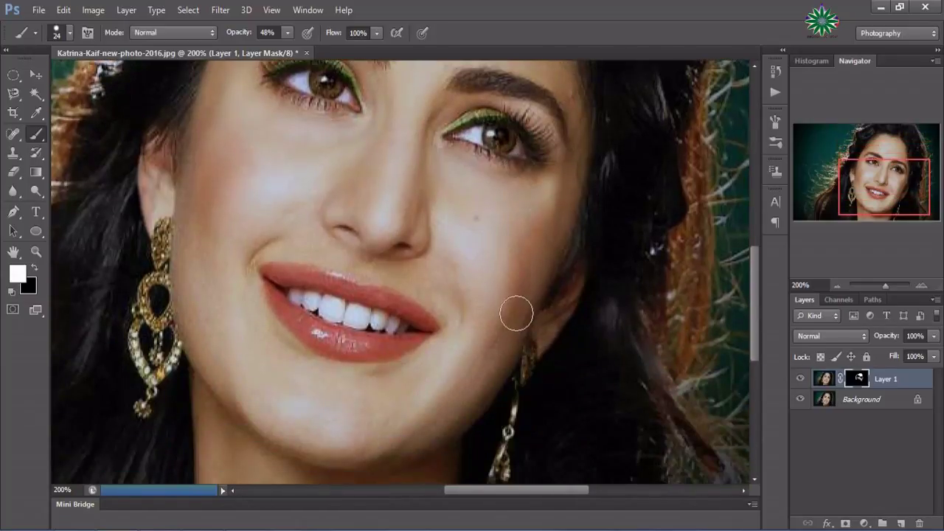
scroll(480, 287, down, 1)
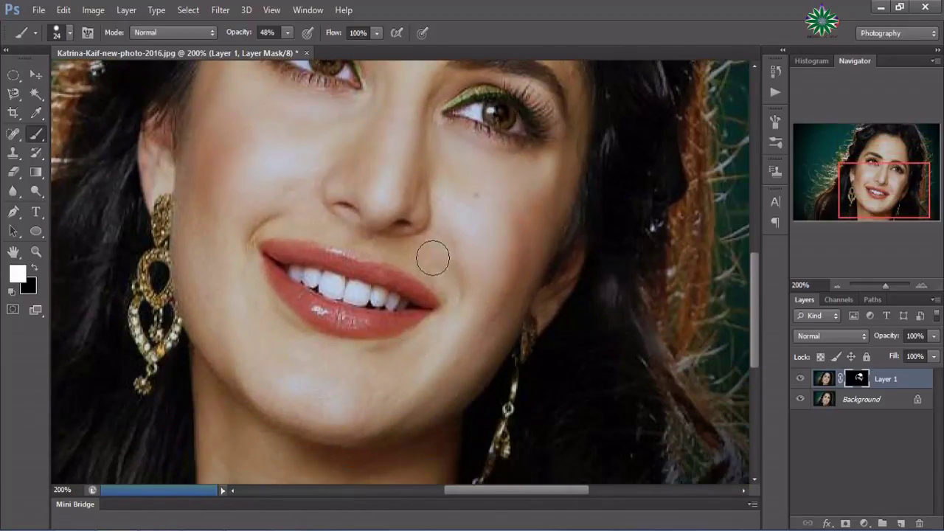
click(287, 33)
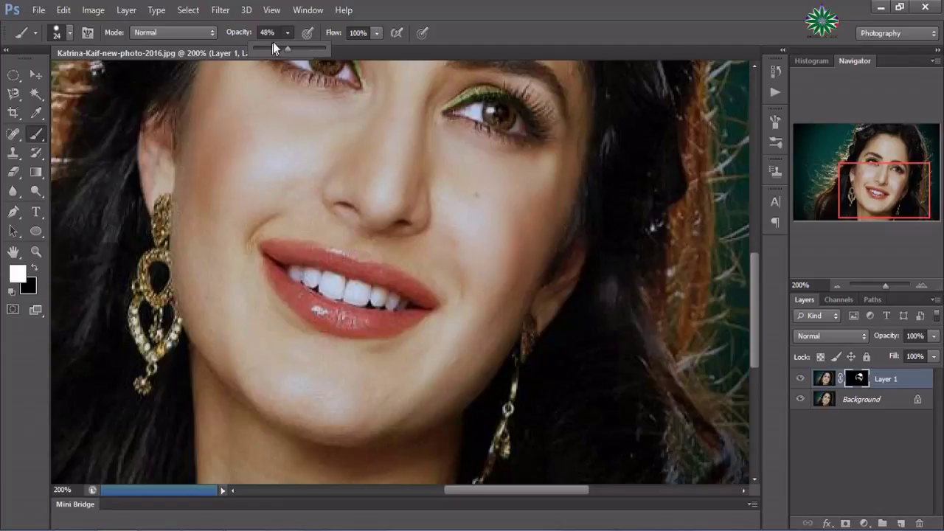
click(275, 47)
Step: Paint light smoothing onto the cheek, smile crease and chin, avoiding the lips
mouse_move(288, 210)
mouse_down()
mouse_move(408, 255)
mouse_move(437, 281)
mouse_up()
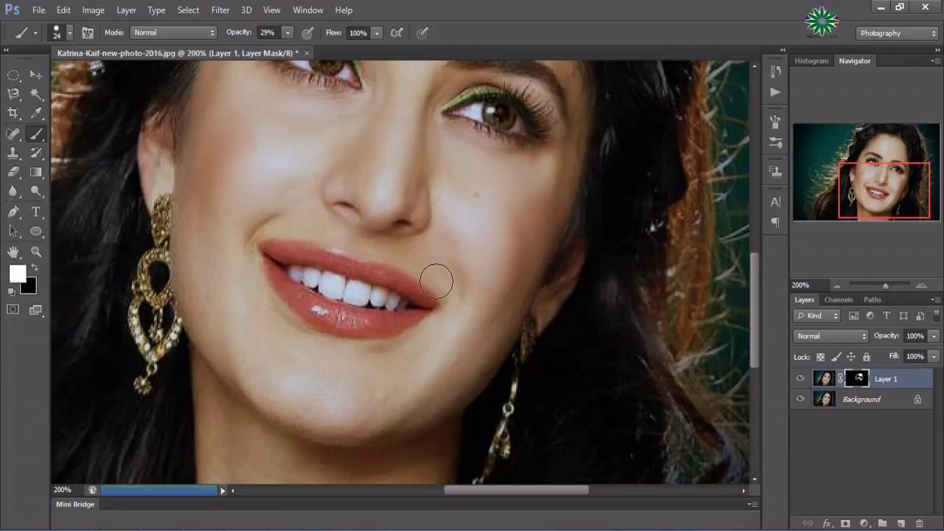
mouse_move(301, 229)
mouse_down()
mouse_move(291, 215)
mouse_move(234, 242)
mouse_move(239, 228)
mouse_move(211, 225)
mouse_move(204, 321)
mouse_move(316, 358)
mouse_move(421, 354)
mouse_move(447, 364)
mouse_move(511, 331)
mouse_up()
drag(460, 351, 508, 255)
mouse_move(509, 290)
mouse_down()
mouse_move(482, 354)
mouse_move(418, 386)
mouse_move(337, 405)
mouse_move(380, 406)
mouse_move(350, 381)
mouse_move(340, 390)
mouse_move(430, 358)
mouse_move(377, 362)
mouse_move(222, 338)
mouse_up()
mouse_move(439, 430)
mouse_down()
mouse_move(346, 427)
mouse_move(432, 412)
mouse_up()
scroll(493, 253, up, 3)
scroll(486, 249, up, 1)
scroll(490, 221, up, 2)
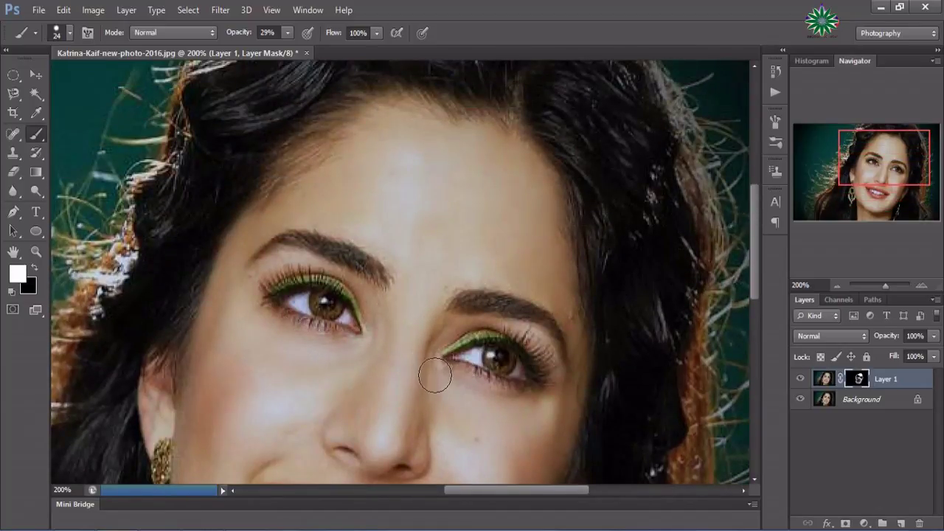
Step: Scroll around the face to review the smoothed skin
scroll(536, 309, down, 2)
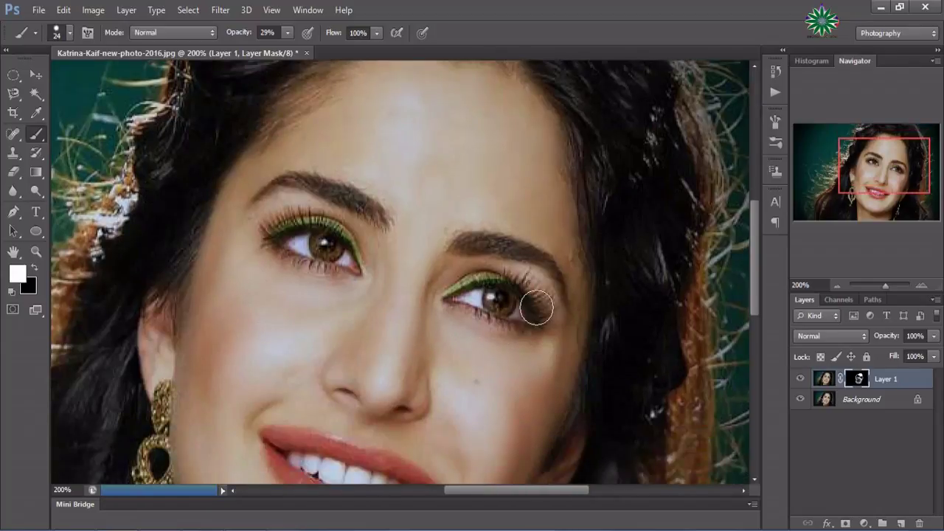
scroll(536, 309, down, 4)
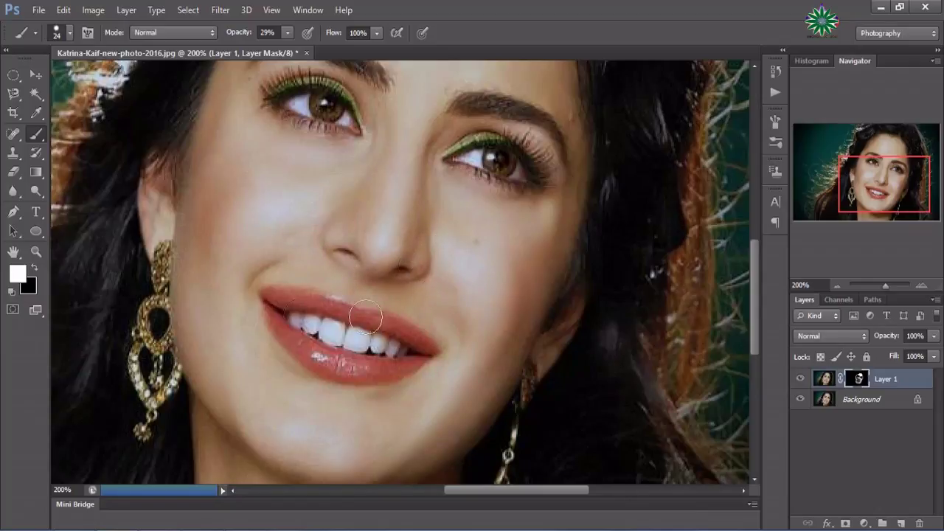
scroll(238, 278, down, 2)
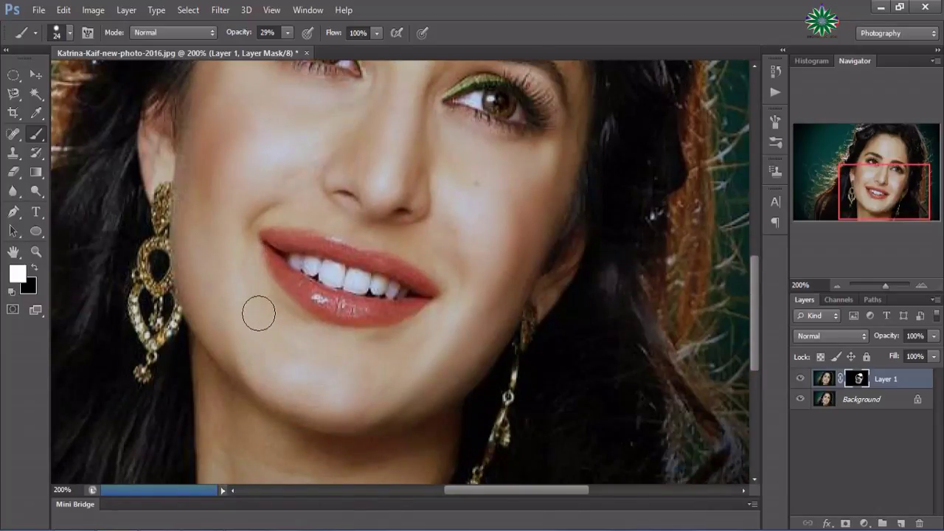
scroll(590, 302, down, 3)
scroll(575, 301, down, 2)
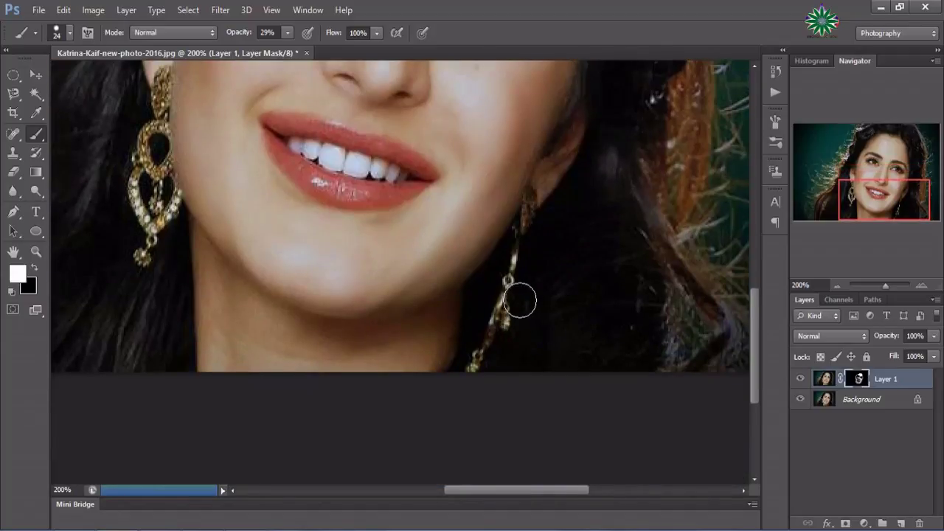
scroll(520, 301, down, 2)
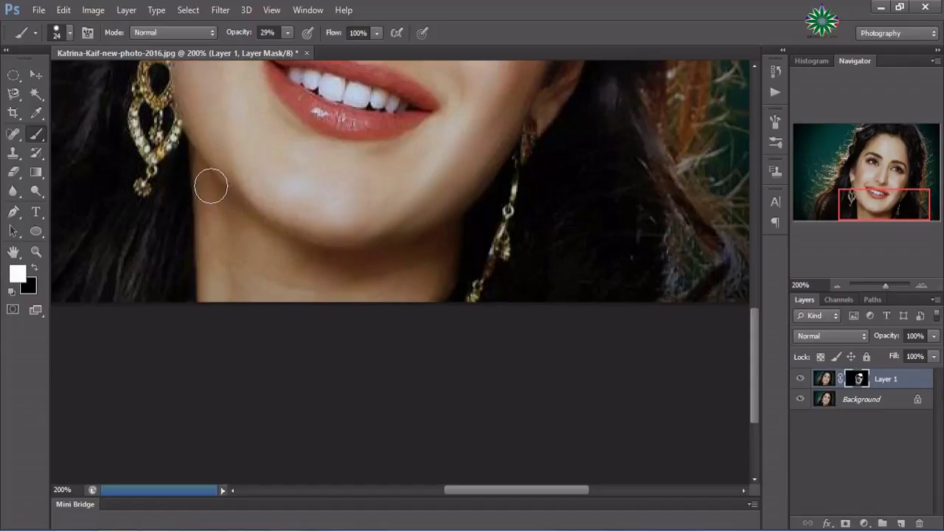
scroll(457, 243, up, 2)
scroll(466, 237, up, 1)
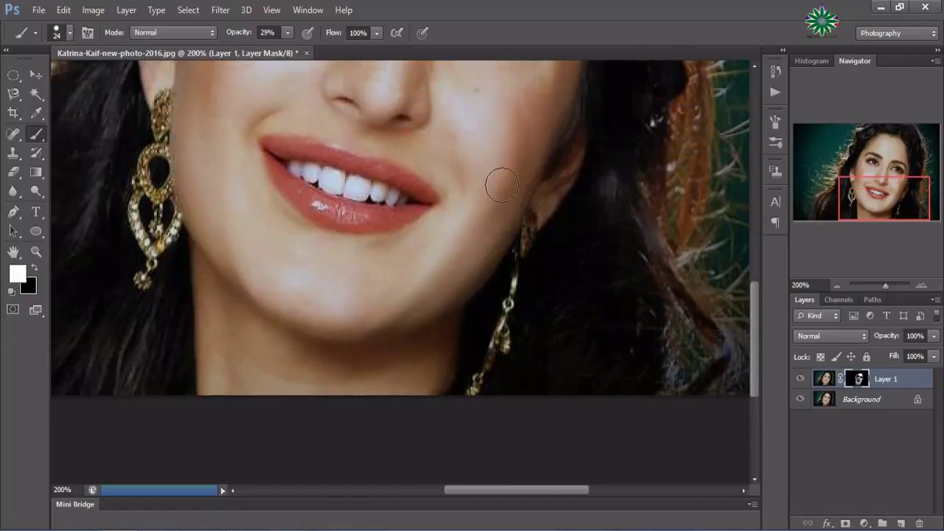
scroll(461, 234, up, 4)
scroll(462, 228, up, 3)
scroll(462, 228, up, 1)
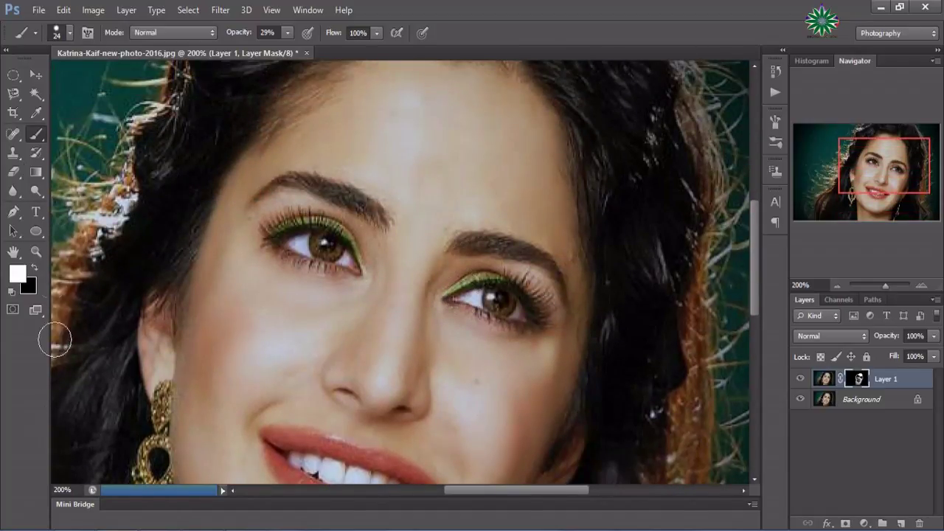
Step: Zoom out and toggle Layer 1 off and on to compare against the original
click(36, 250)
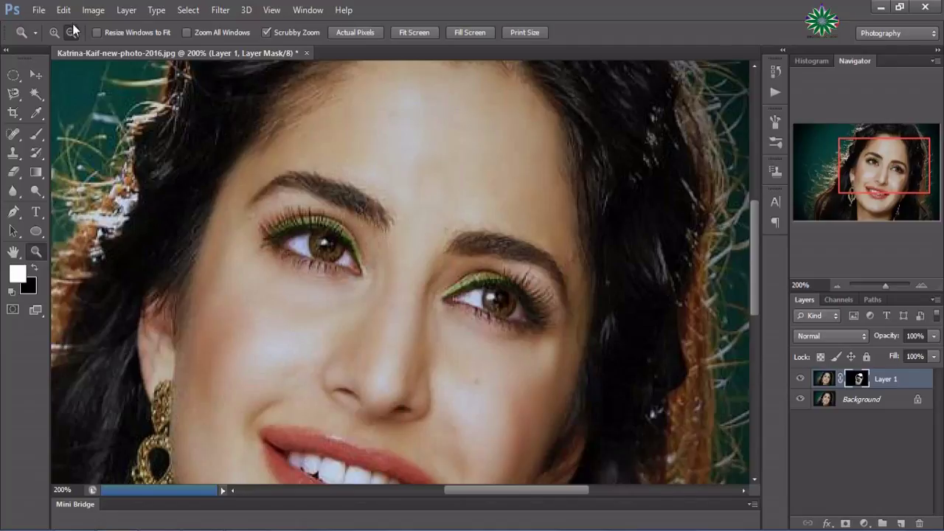
click(360, 214)
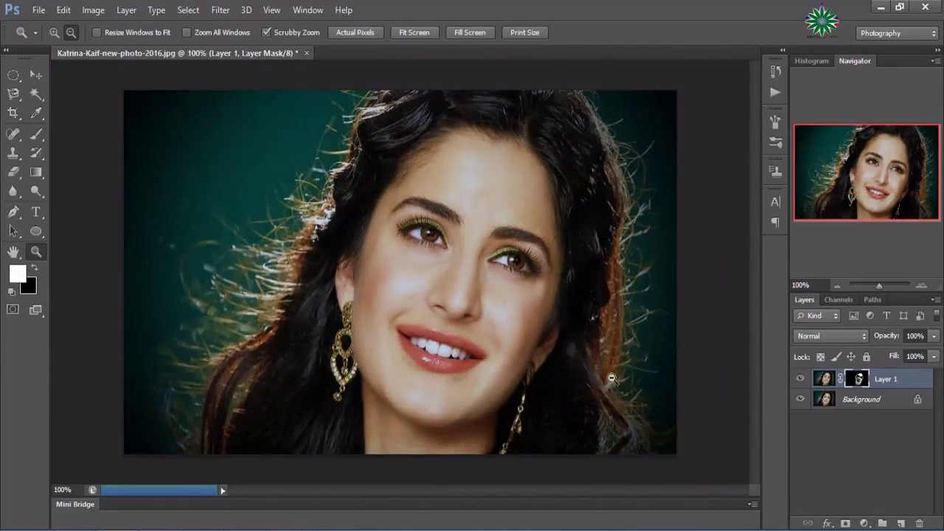
click(800, 378)
click(801, 378)
click(800, 378)
click(54, 32)
click(505, 230)
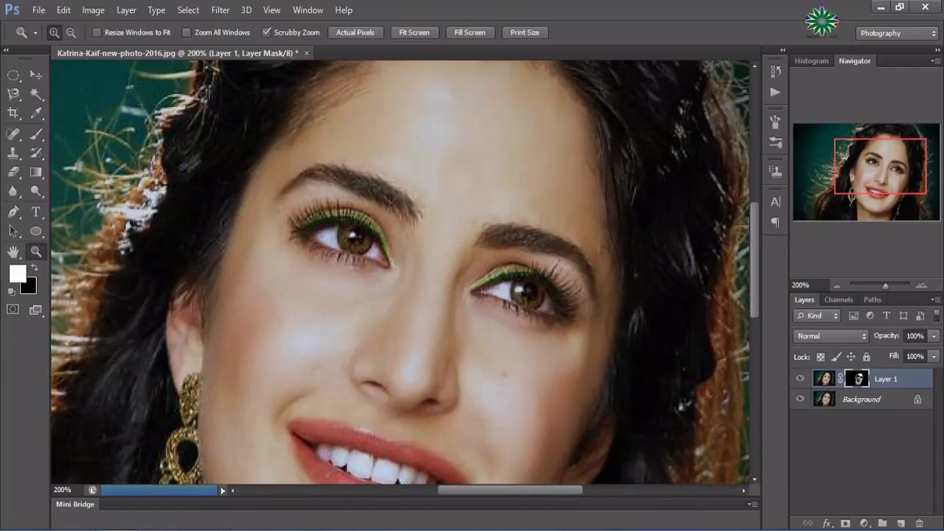
click(865, 523)
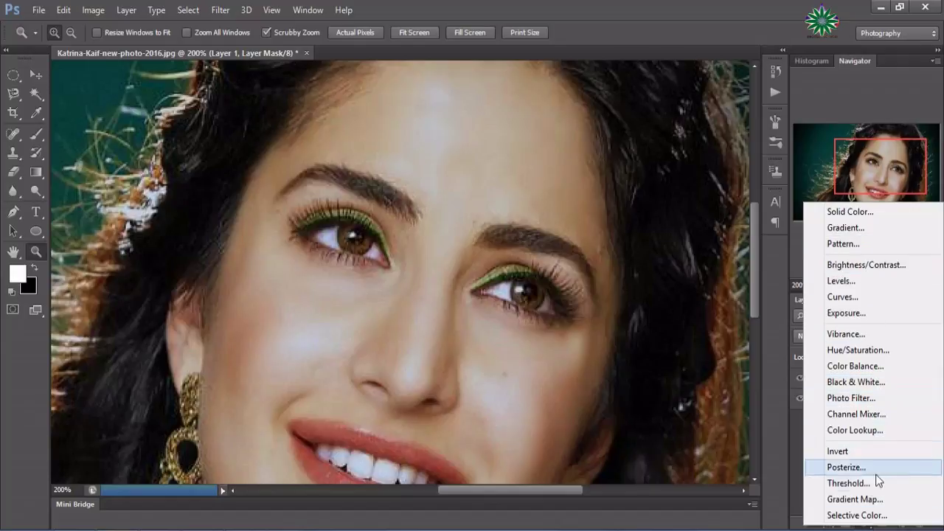
Step: Add a Gradient Map adjustment layer with its mask feathered to 0.6 px
click(856, 500)
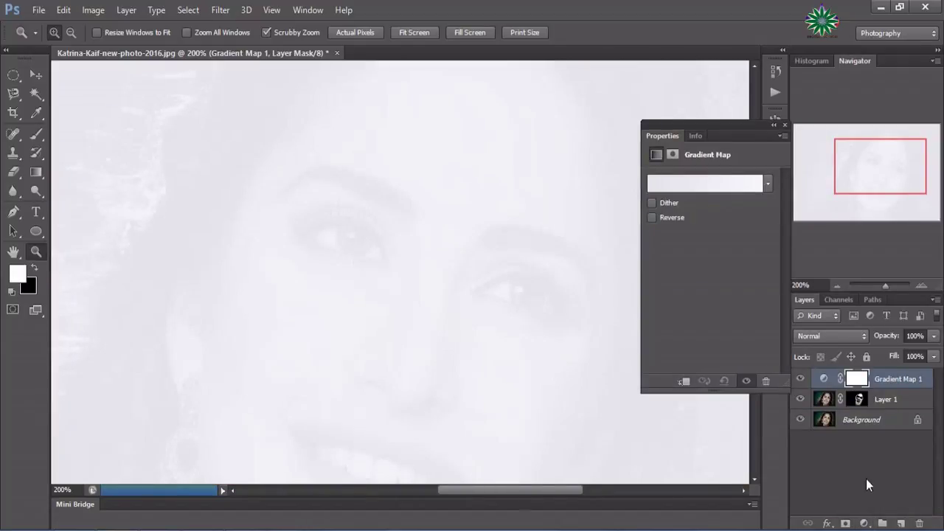
click(674, 154)
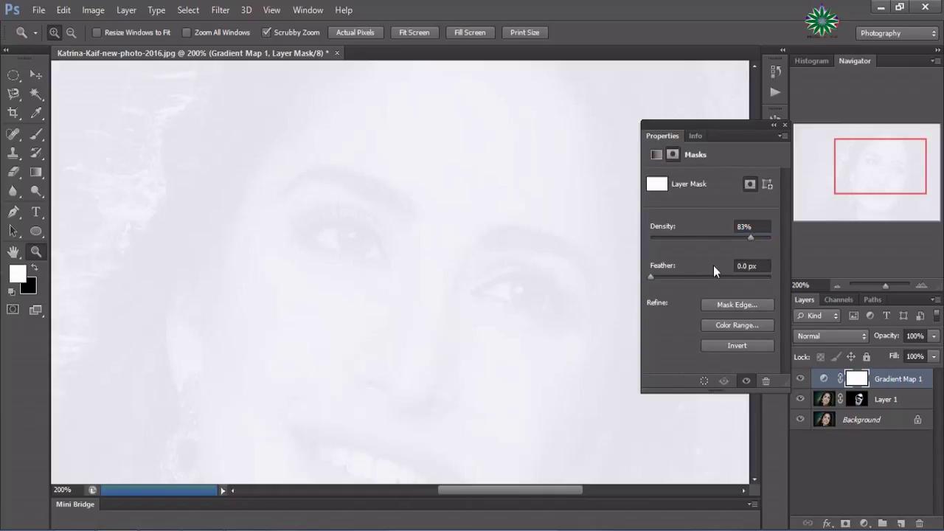
drag(651, 277, 666, 271)
click(785, 126)
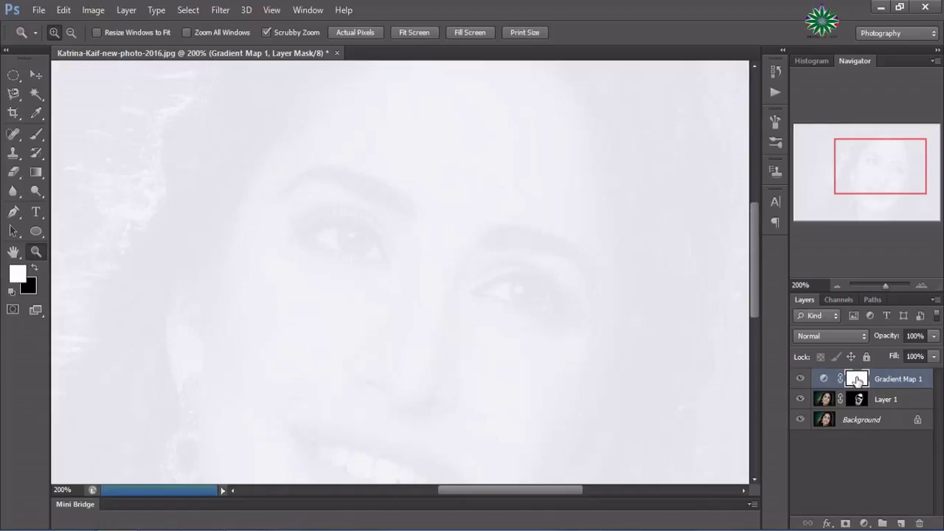
Step: Set the Gradient Map layer to Screen blend mode at about 22% opacity
click(837, 335)
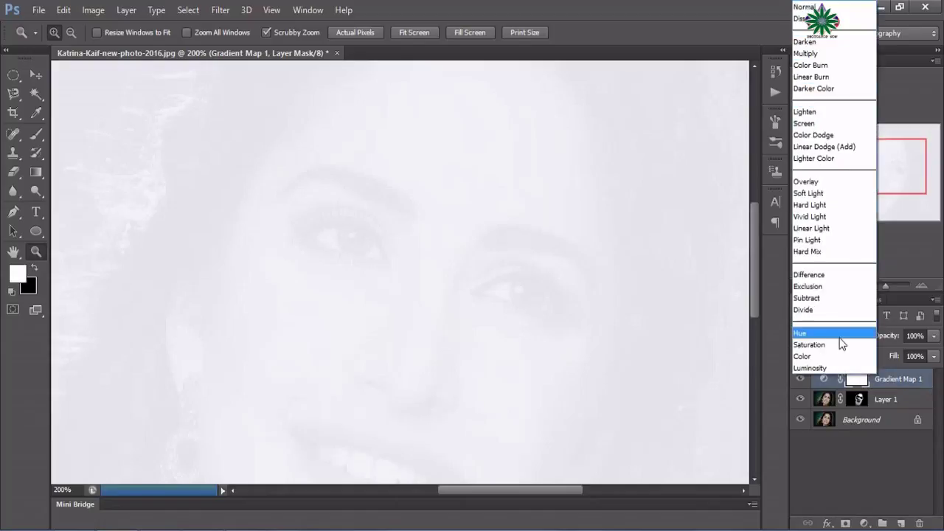
click(822, 123)
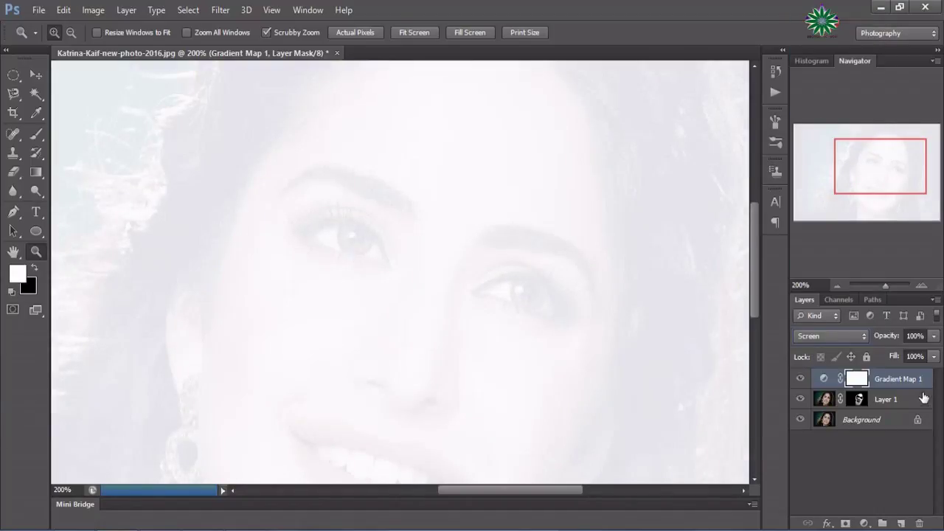
click(935, 337)
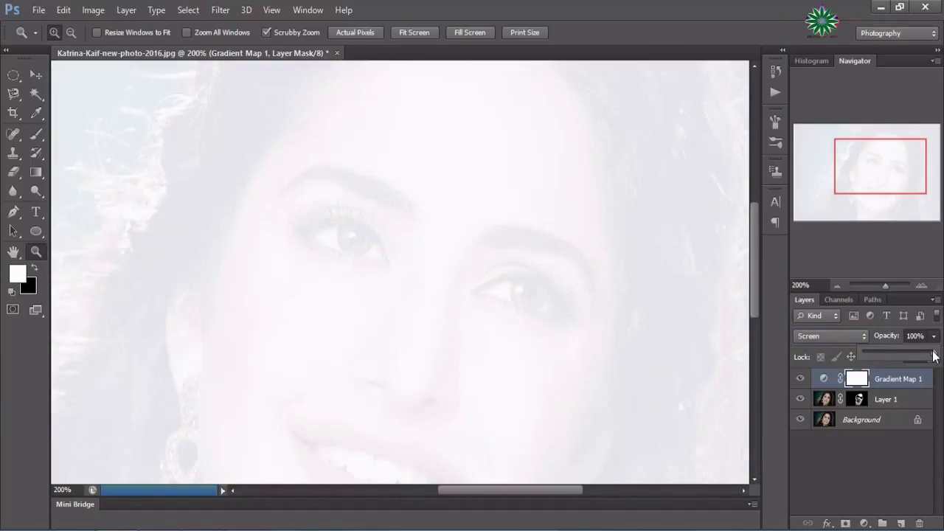
drag(933, 353, 873, 357)
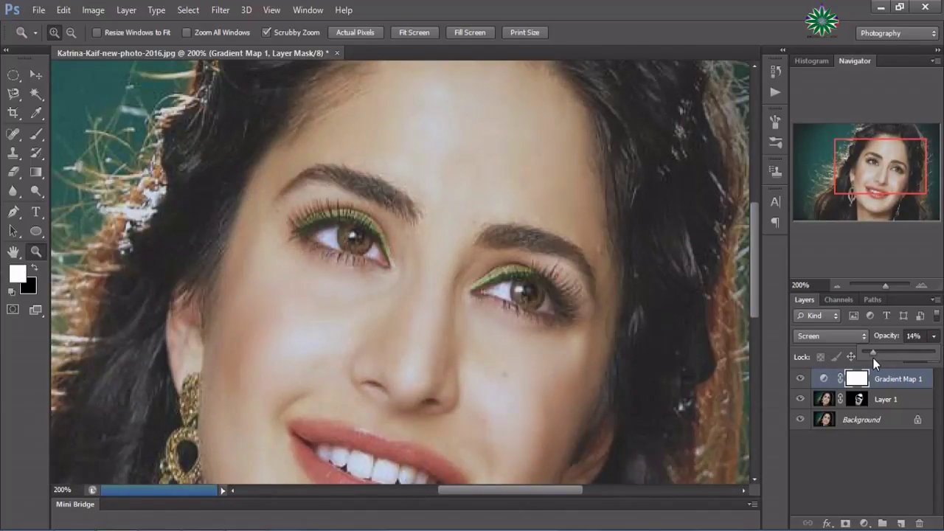
drag(872, 357, 878, 361)
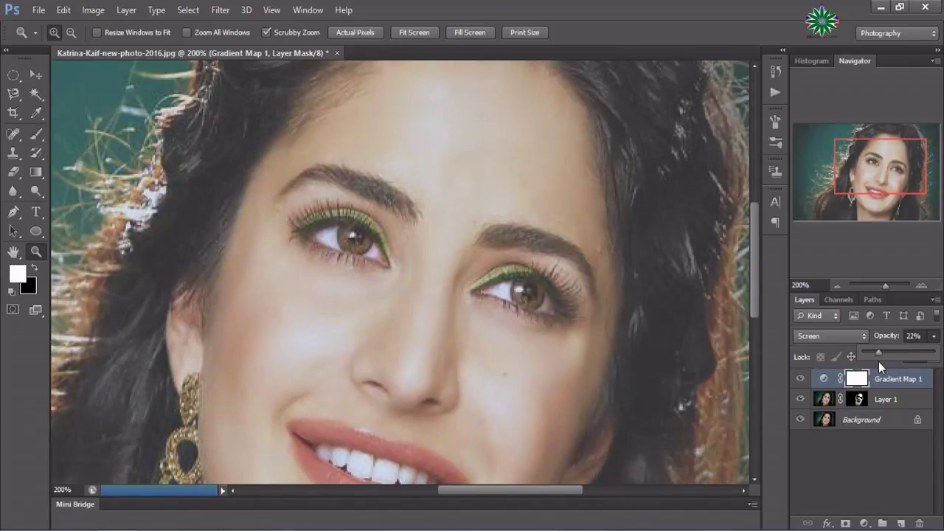
Step: Add a Levels layer with input levels 54/1.00/213 and output levels 15/201
click(865, 523)
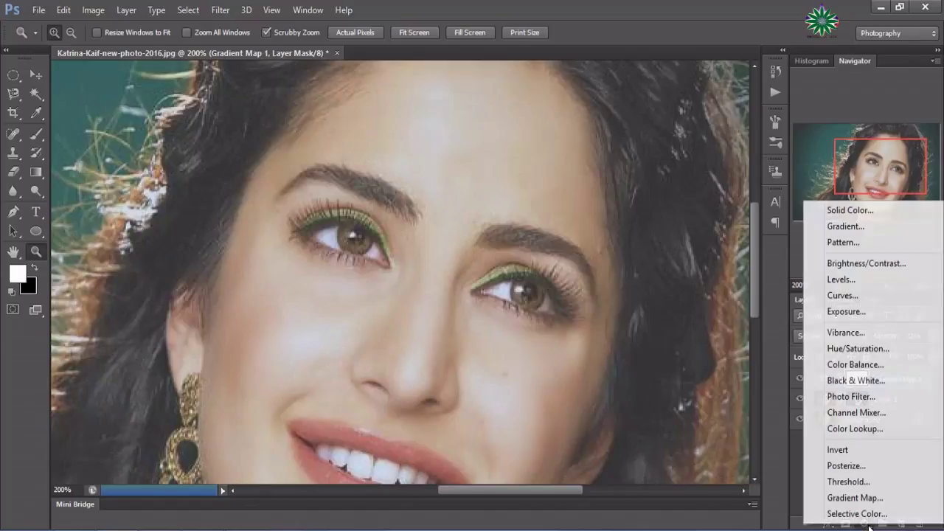
click(857, 281)
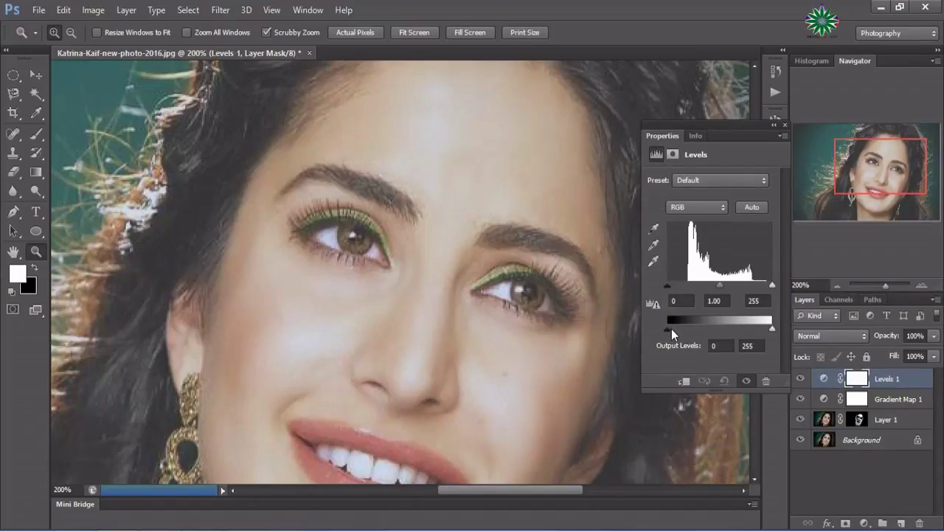
drag(672, 330, 674, 330)
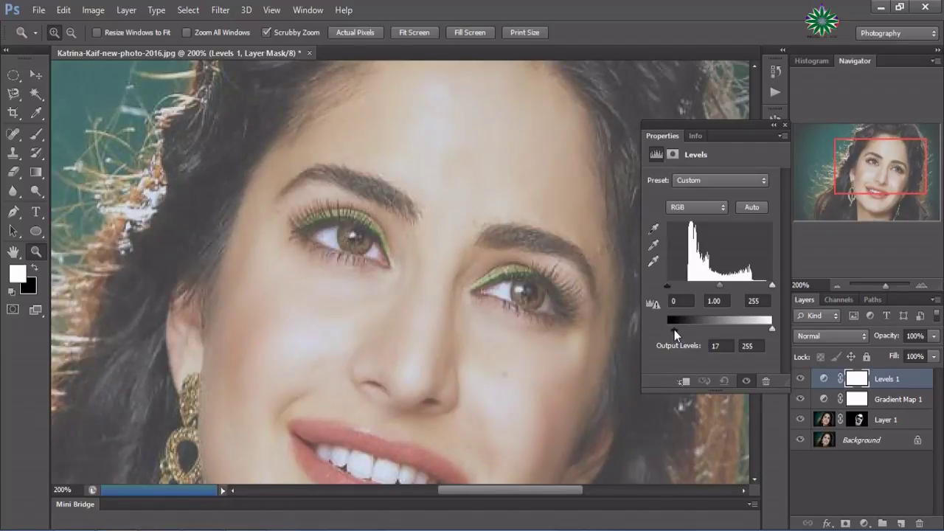
drag(772, 327, 750, 330)
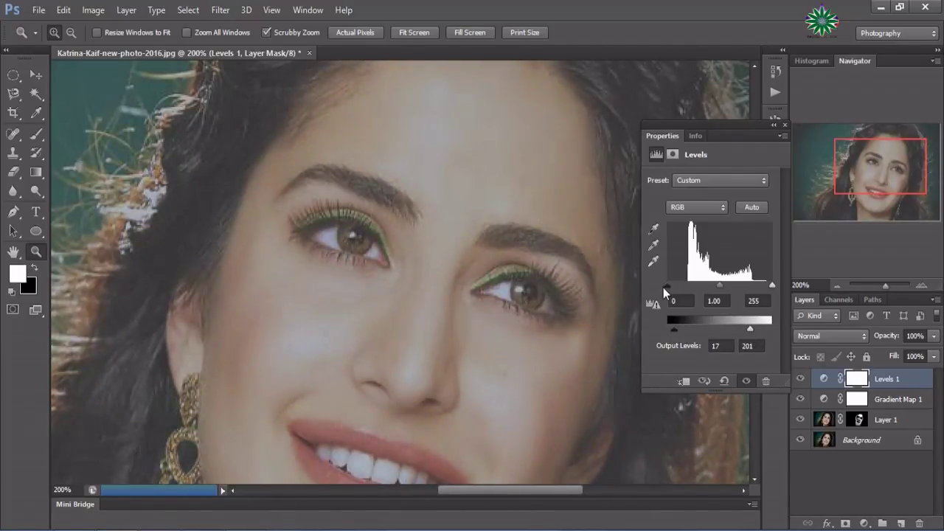
drag(668, 286, 690, 288)
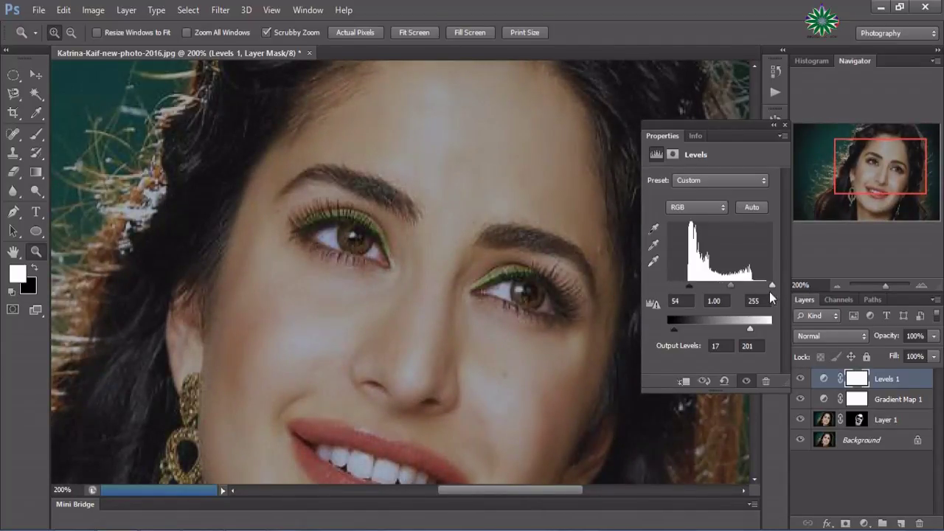
drag(771, 286, 755, 288)
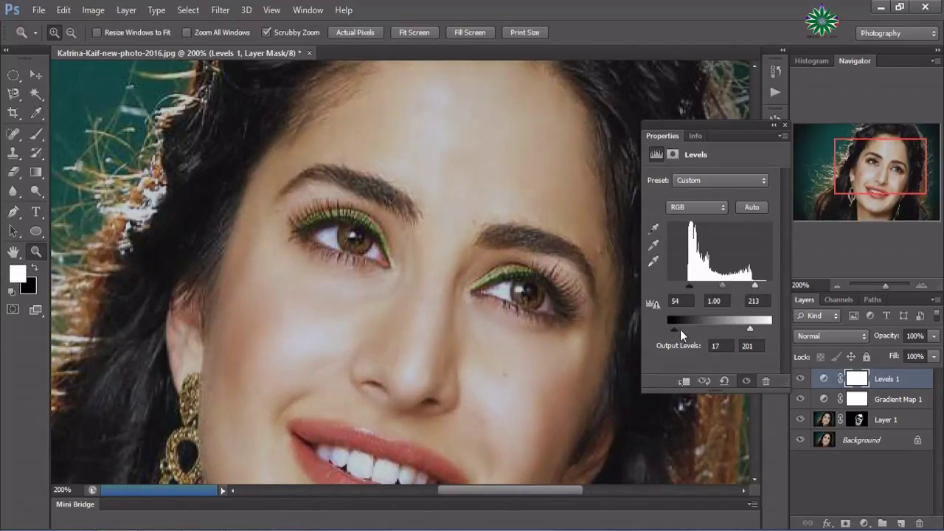
drag(674, 329, 677, 328)
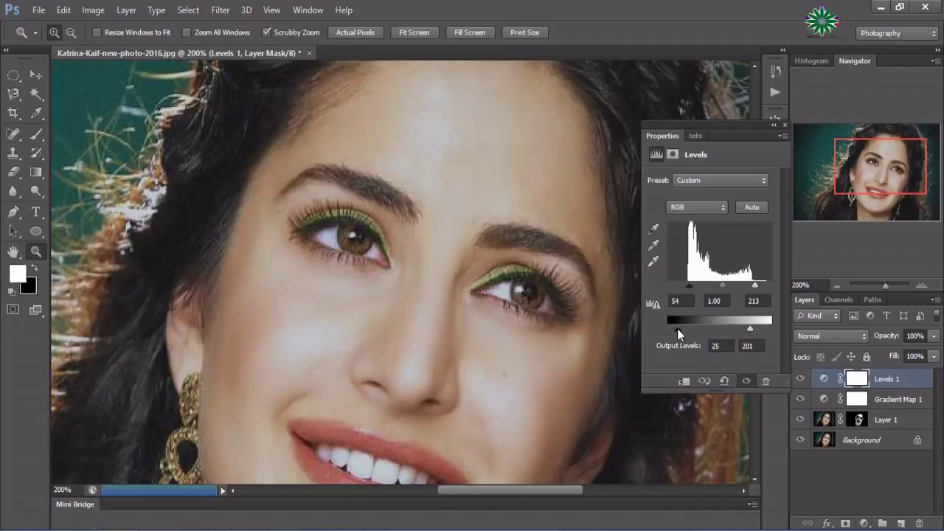
drag(676, 329, 672, 329)
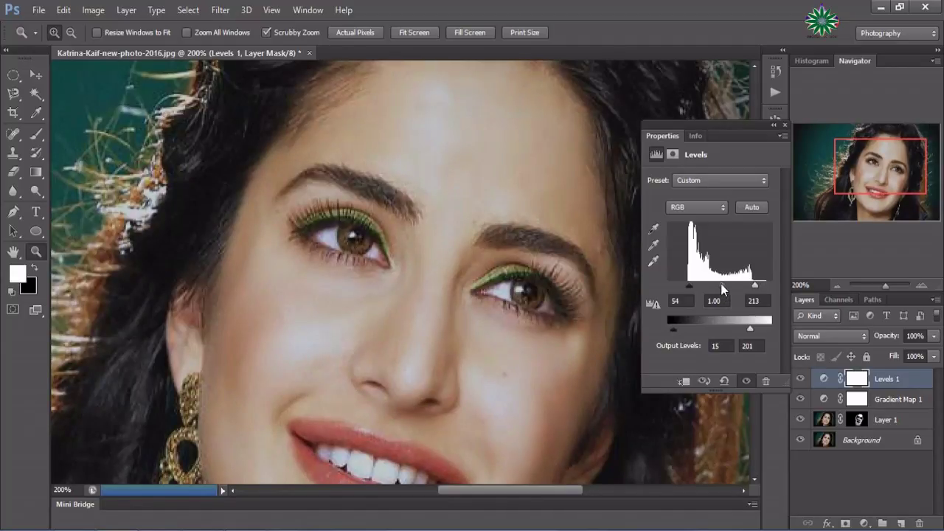
drag(720, 283, 722, 285)
Step: Add a Color Balance layer with midtones set to -24, -13 and +7
click(866, 524)
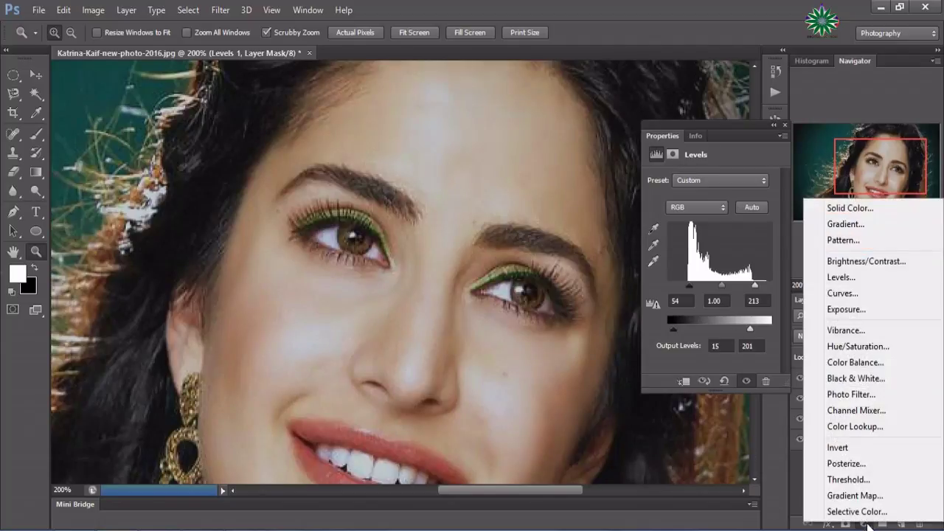
click(870, 362)
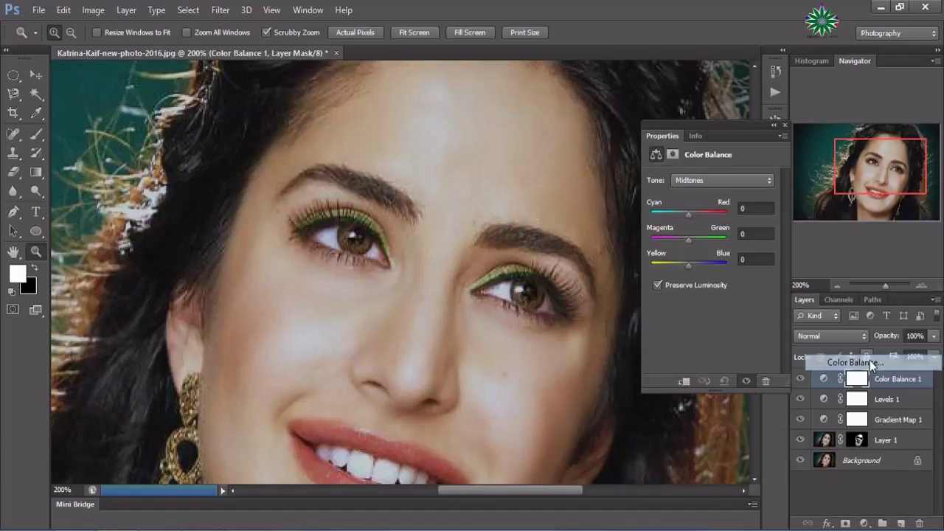
mouse_move(690, 211)
mouse_down()
mouse_move(699, 213)
mouse_move(682, 226)
mouse_up()
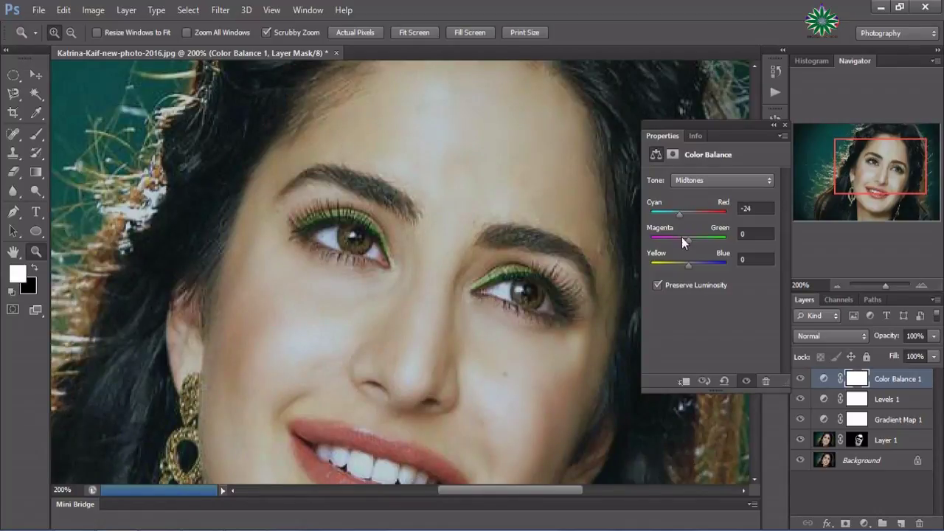
drag(689, 239, 684, 243)
drag(686, 267, 690, 269)
click(782, 125)
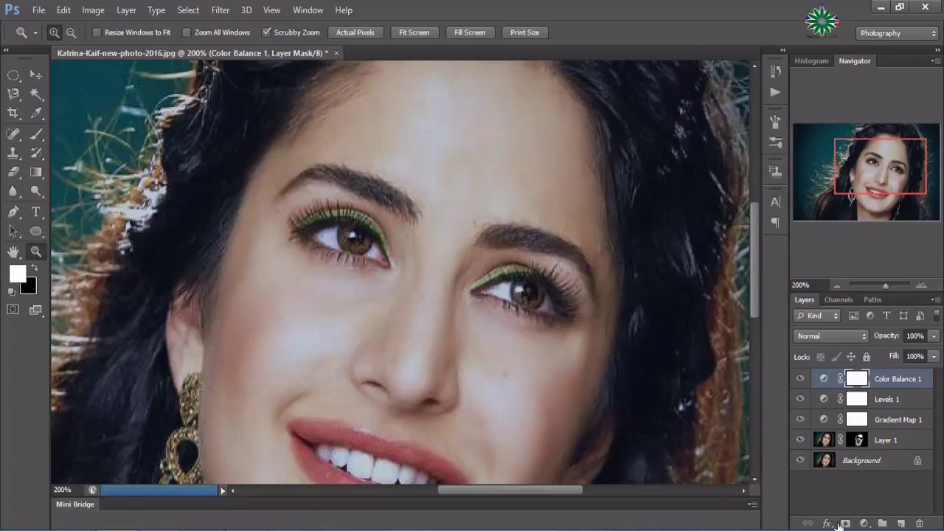
click(865, 523)
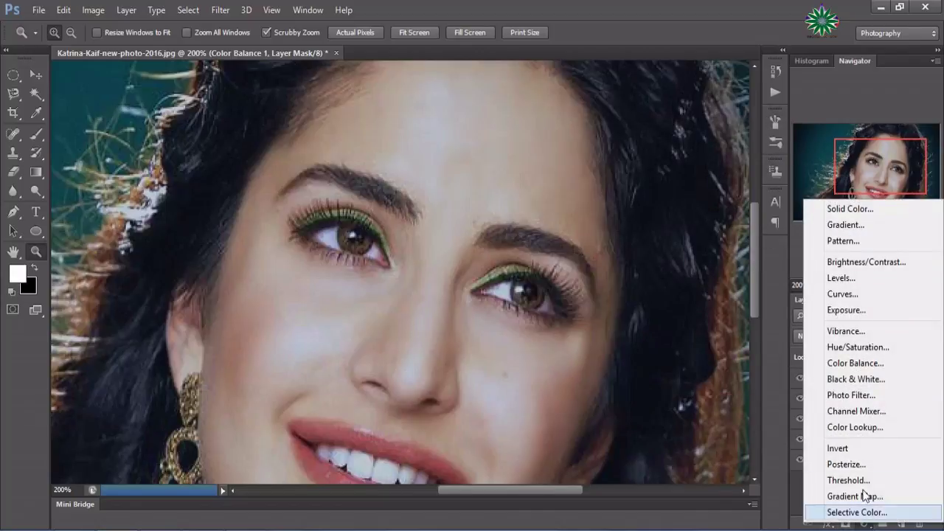
Step: Create a Vibrance 1 adjustment layer at Vibrance +47 and Saturation +25
click(857, 336)
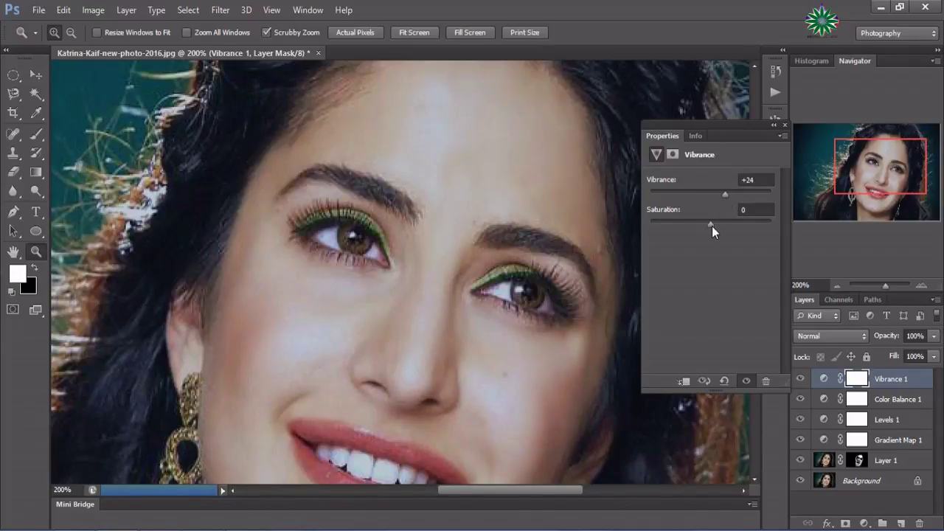
drag(712, 226, 717, 226)
drag(729, 192, 716, 193)
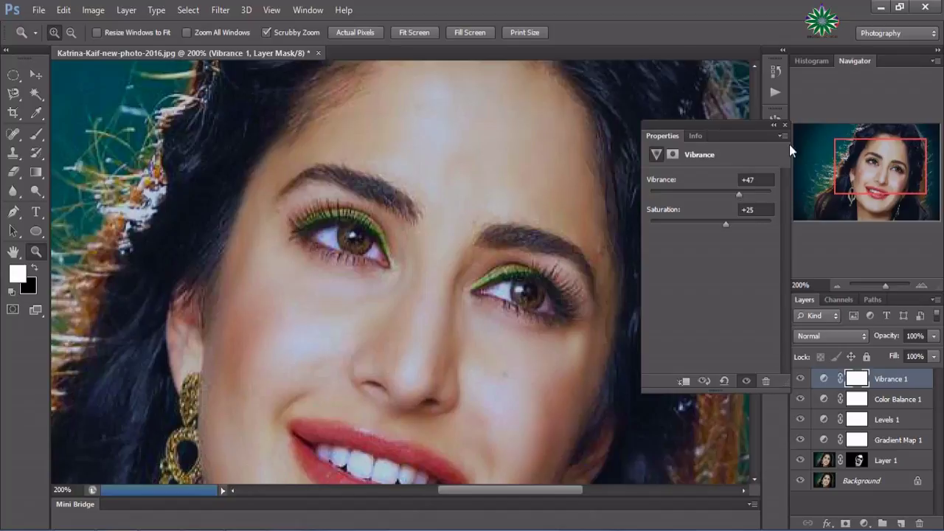
click(787, 124)
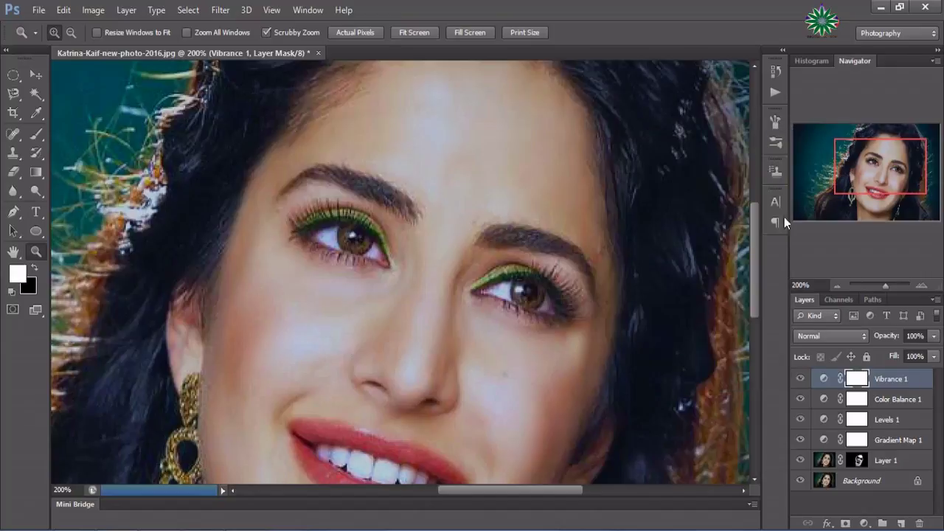
Step: Group Color Balance 1, Levels 1, Gradient Map 1 and Layer 1 into Group 1 with a white mask
ctrl+click(878, 400)
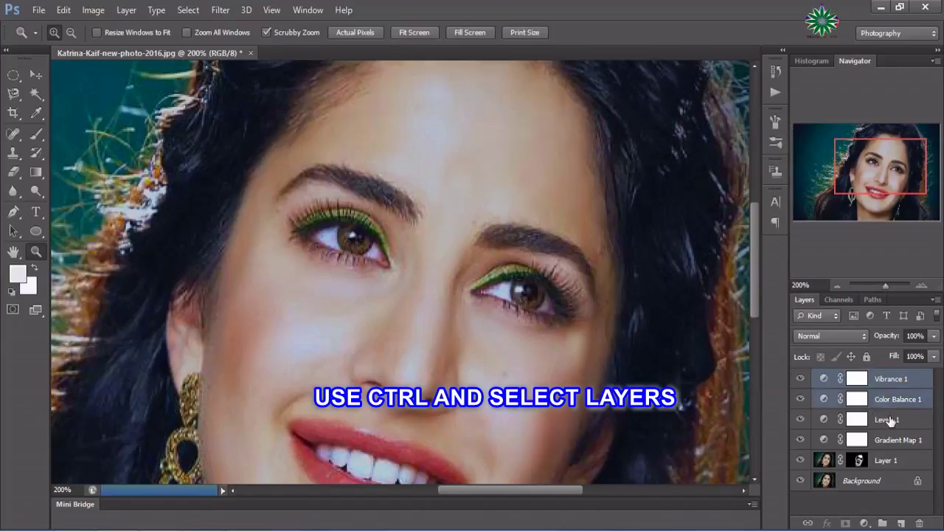
ctrl+click(890, 420)
ctrl+click(891, 445)
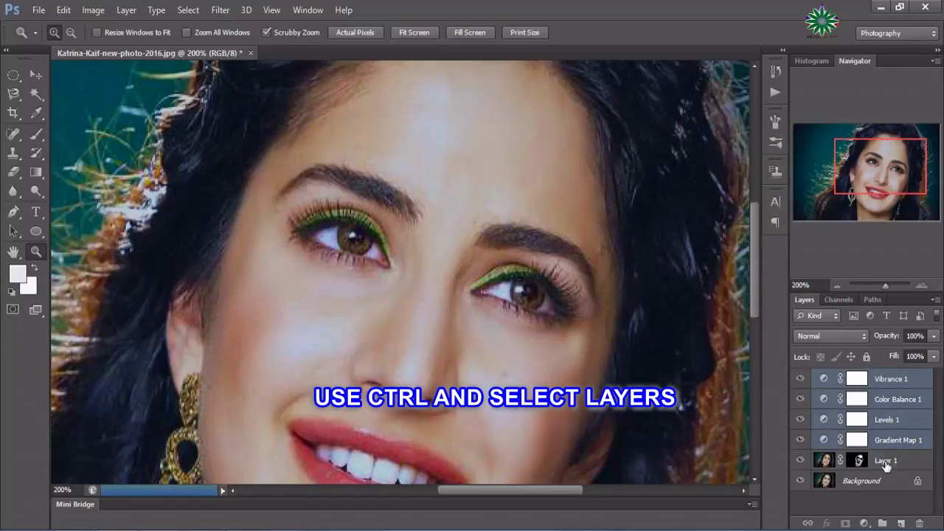
ctrl+click(887, 464)
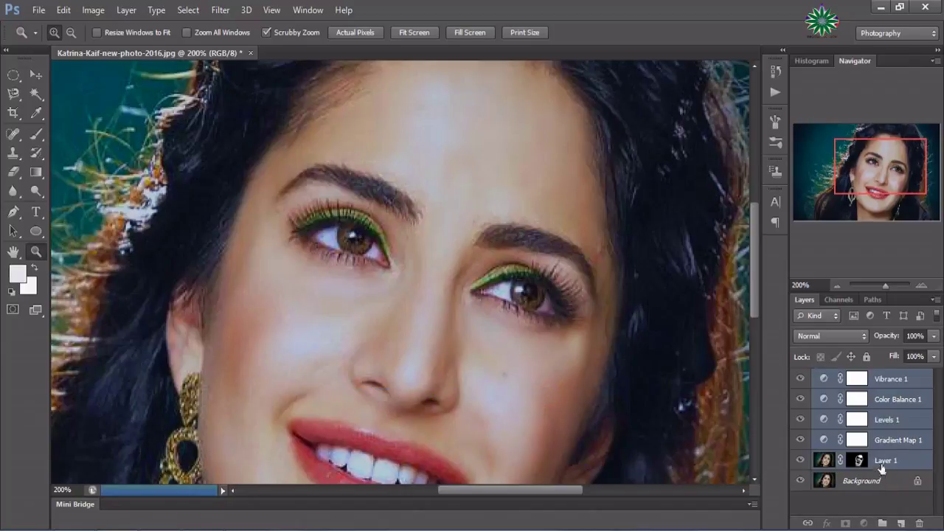
drag(883, 445, 883, 523)
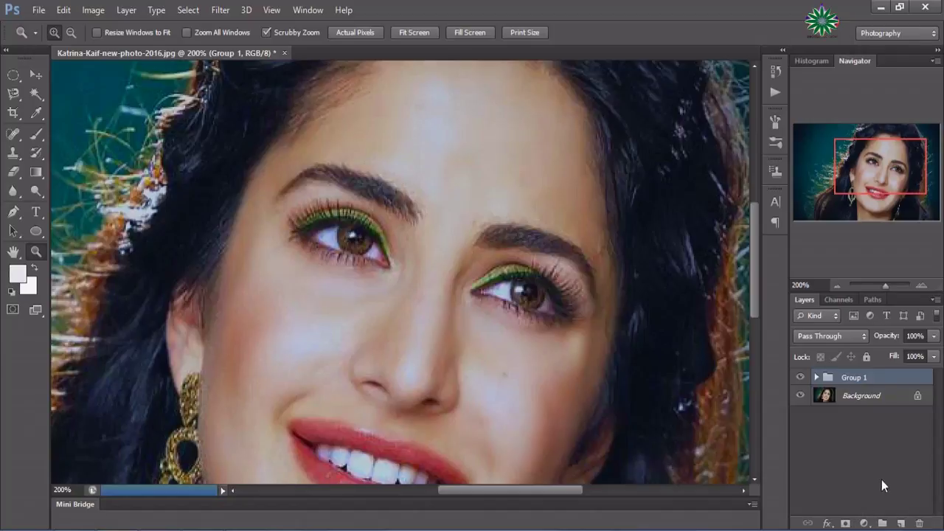
click(845, 524)
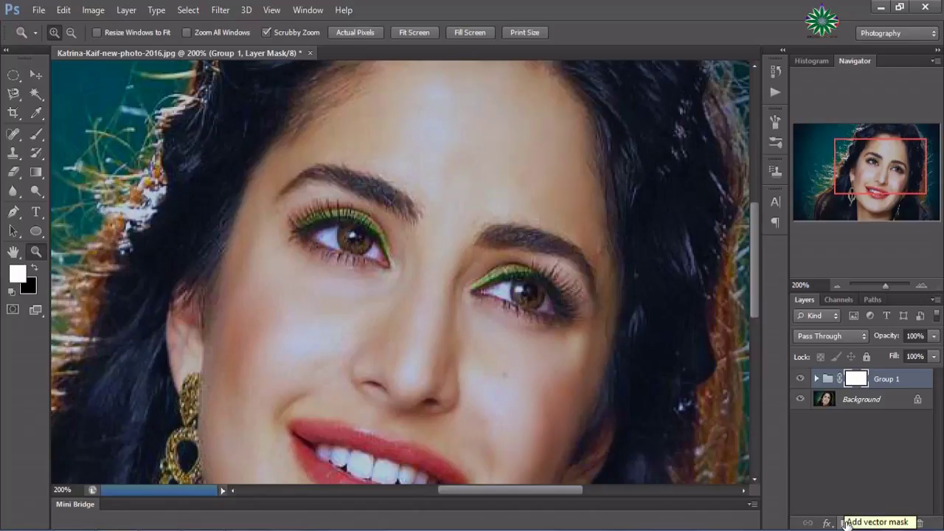
Step: Make black the foreground colour and switch to the Brush tool
click(35, 270)
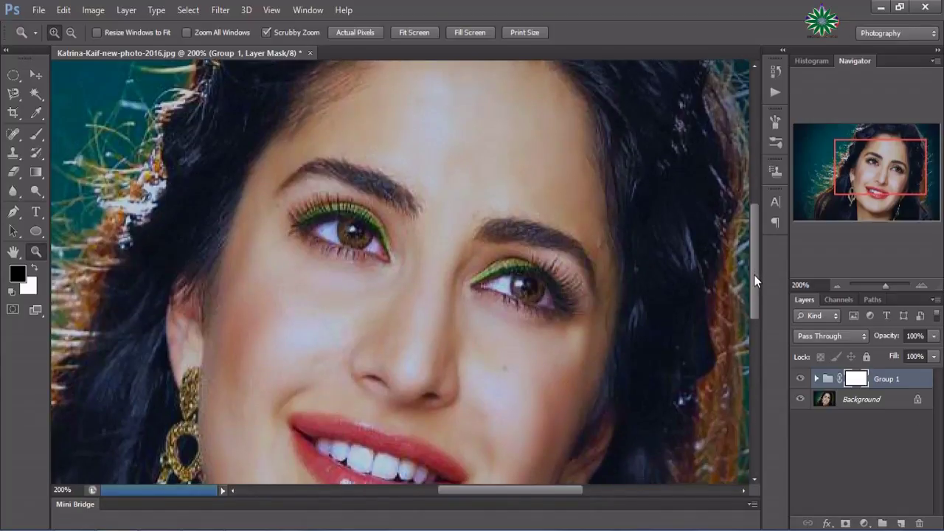
drag(754, 272, 764, 314)
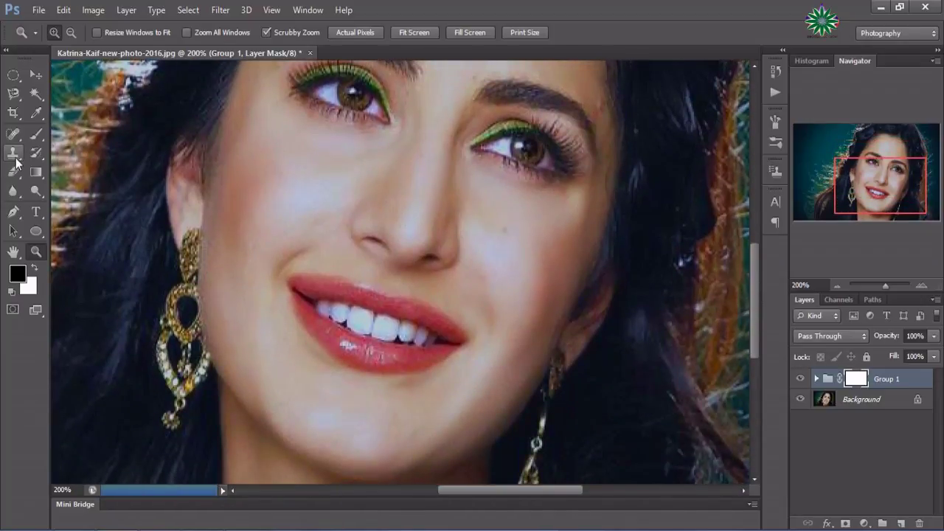
click(36, 134)
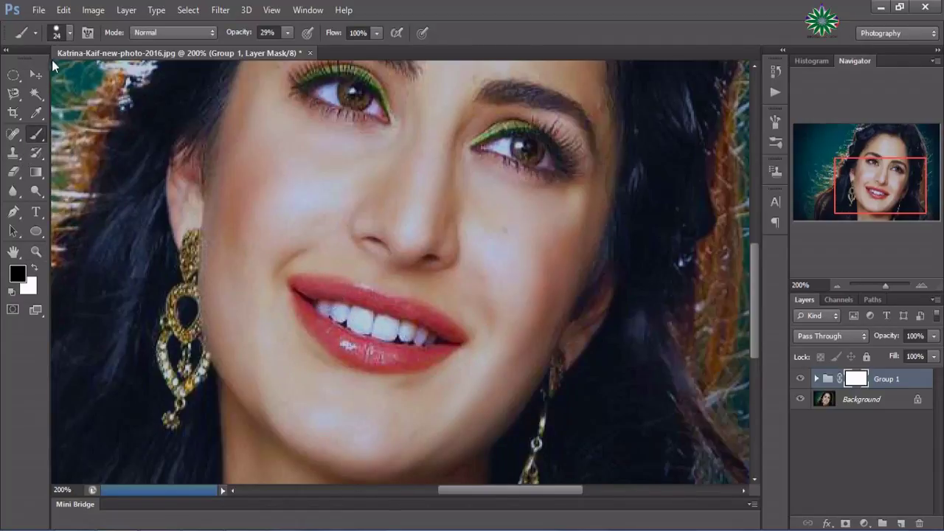
click(68, 33)
click(67, 33)
Step: Zoom in on the face, then on the lips to 400%
click(37, 251)
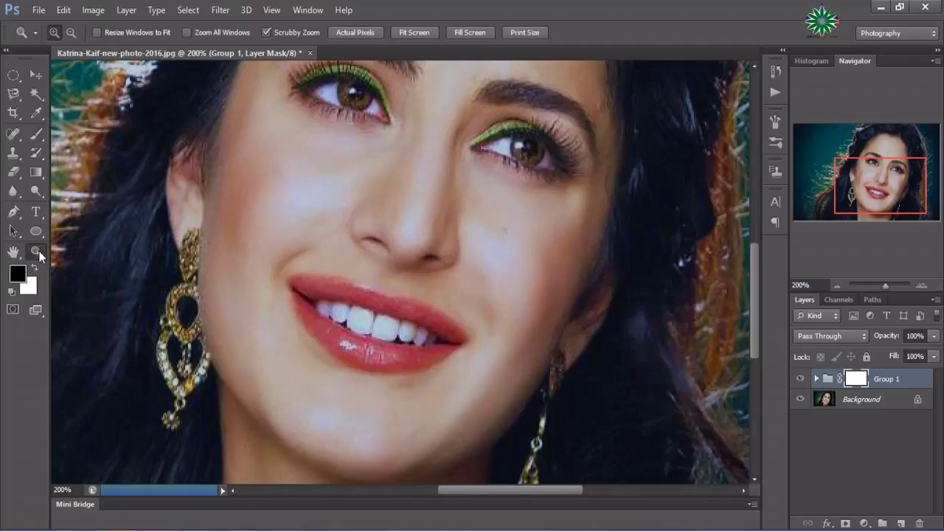
click(187, 235)
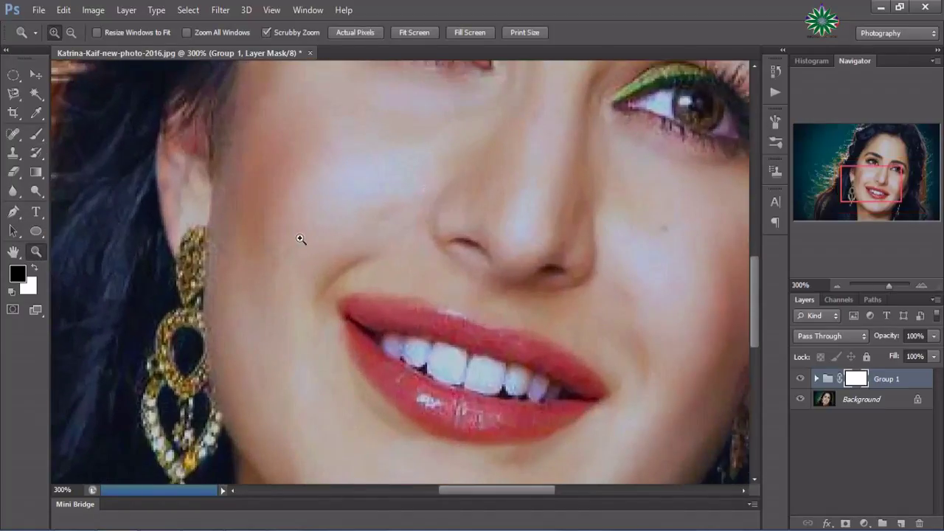
click(411, 293)
Step: Set the Brush tool to a 9 px size for mask painting
drag(495, 490, 507, 497)
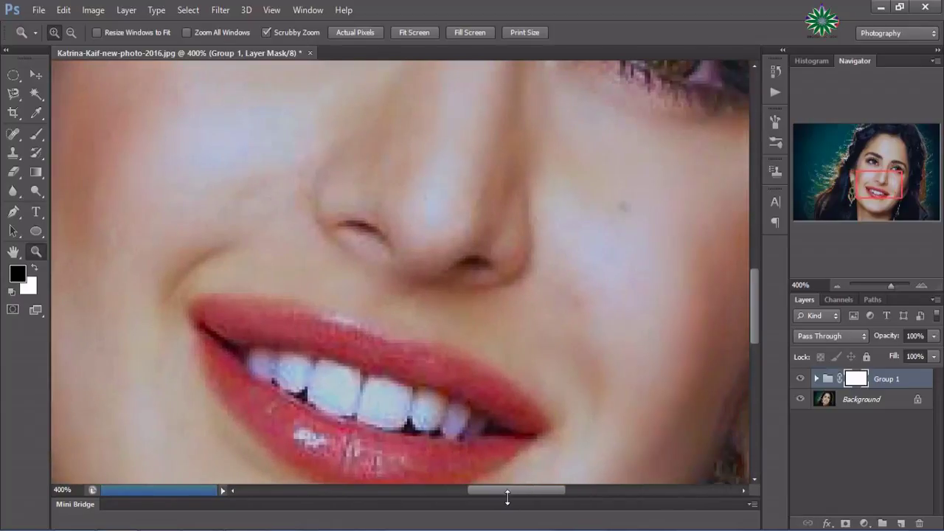
scroll(596, 349, down, 2)
scroll(596, 351, down, 3)
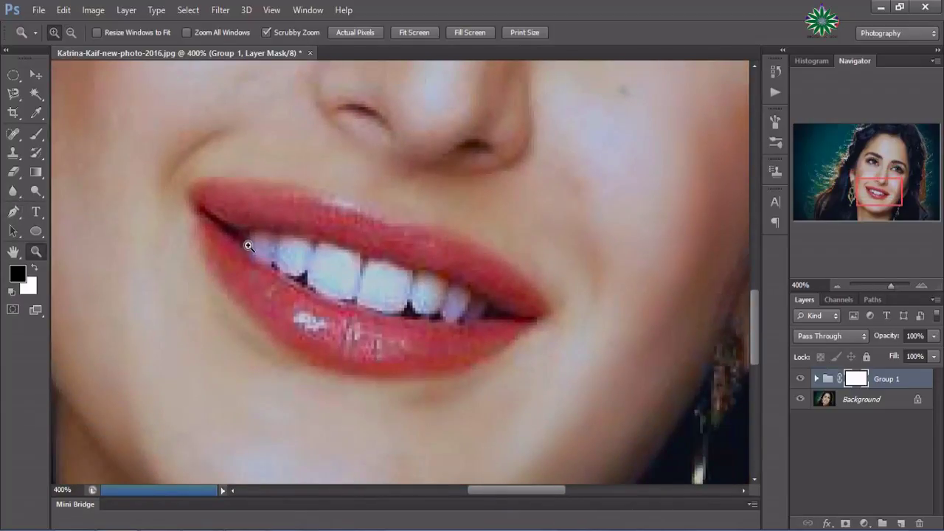
click(36, 134)
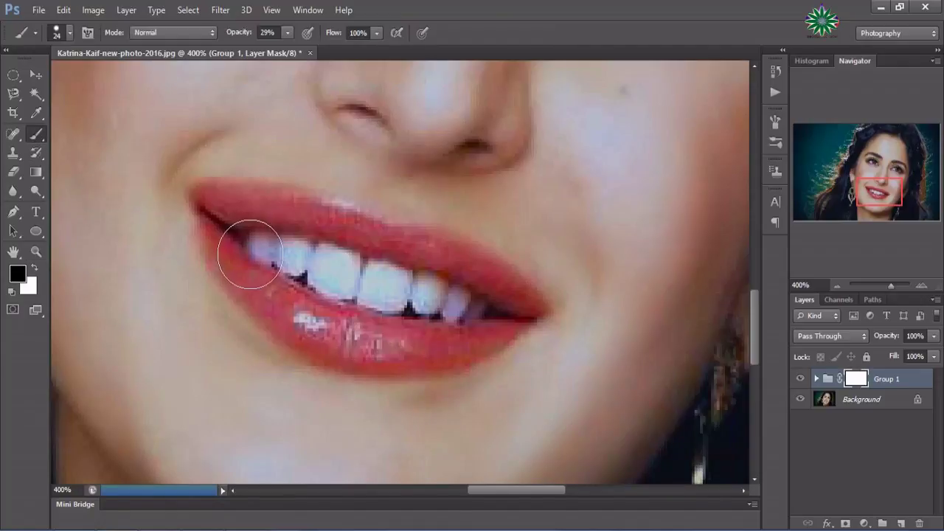
click(68, 33)
drag(35, 79, 28, 78)
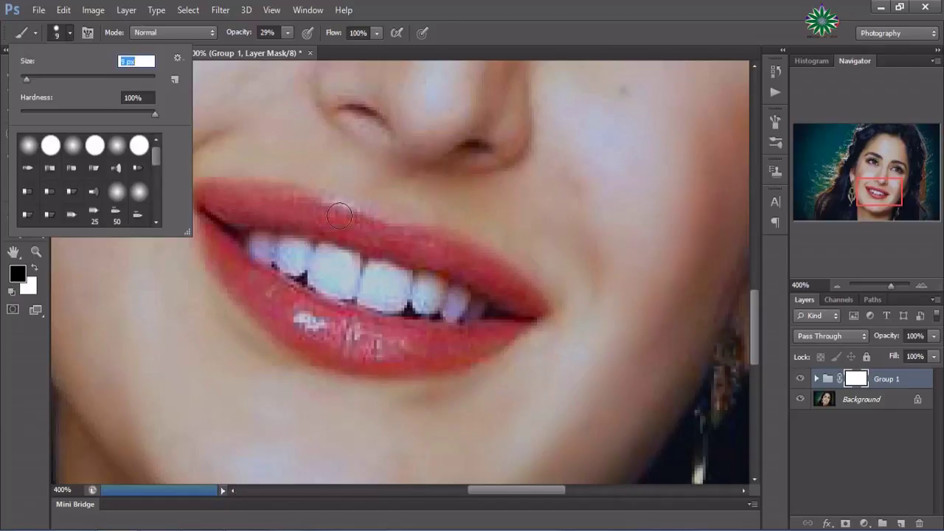
key(Return)
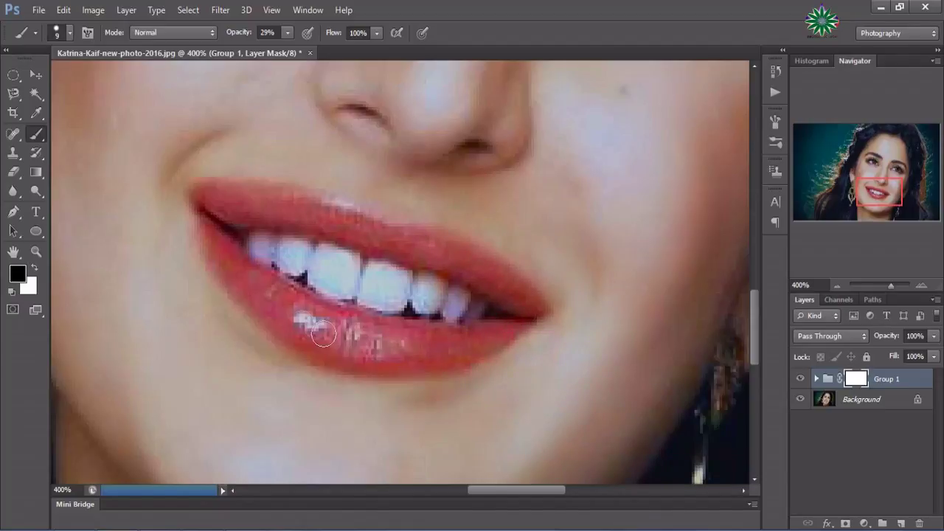
Step: Paint black on Group 1's mask over the upper lip, lower lip, lip corner and teeth
drag(334, 334, 267, 311)
drag(211, 229, 214, 218)
mouse_move(289, 267)
mouse_down()
mouse_move(264, 248)
mouse_move(392, 302)
mouse_move(405, 296)
mouse_up()
drag(373, 341, 292, 315)
mouse_move(388, 233)
mouse_down()
mouse_move(411, 202)
mouse_move(382, 217)
mouse_up()
mouse_move(448, 237)
mouse_down()
mouse_move(437, 236)
mouse_move(466, 248)
mouse_up()
mouse_move(519, 301)
mouse_down()
mouse_move(527, 312)
mouse_move(460, 333)
mouse_move(315, 325)
mouse_move(204, 206)
mouse_move(231, 268)
mouse_move(271, 320)
mouse_move(391, 345)
mouse_move(491, 337)
mouse_move(428, 344)
mouse_move(506, 310)
mouse_move(451, 272)
mouse_move(209, 204)
mouse_move(337, 220)
mouse_move(481, 263)
mouse_move(359, 287)
mouse_up()
mouse_move(301, 271)
mouse_down()
mouse_move(430, 299)
mouse_move(363, 303)
mouse_move(274, 258)
mouse_move(427, 303)
mouse_up()
Step: Pan up to the left eyebrow and set the brush opacity to 40%
scroll(550, 231, up, 3)
scroll(550, 229, up, 3)
scroll(550, 232, up, 1)
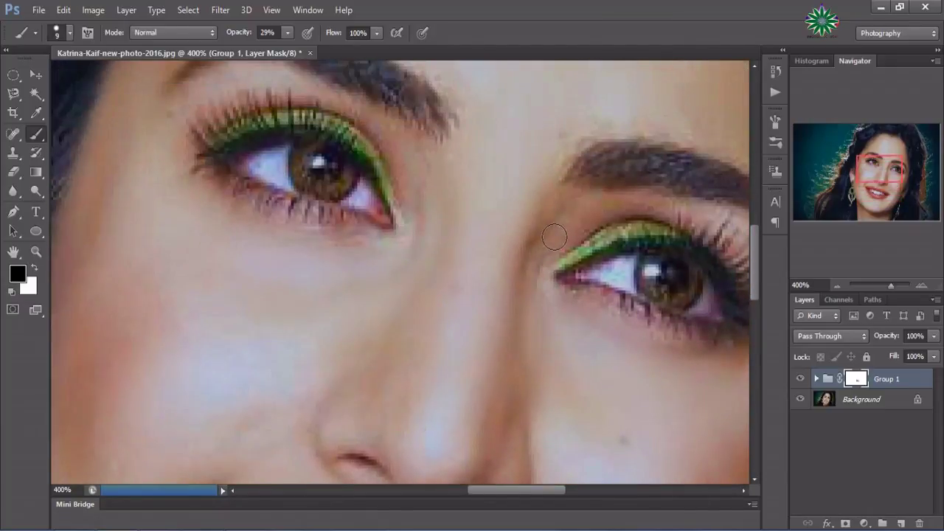
scroll(558, 244, up, 2)
scroll(557, 245, up, 2)
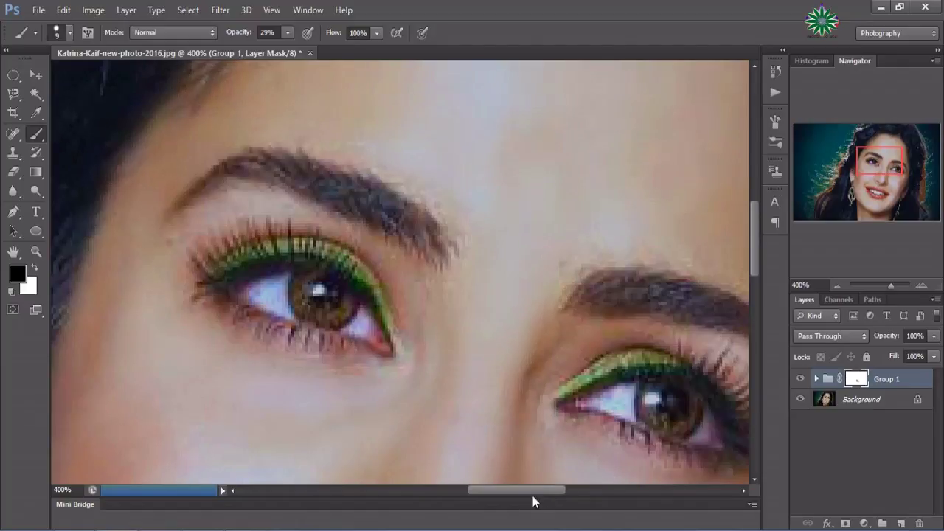
drag(533, 492, 582, 492)
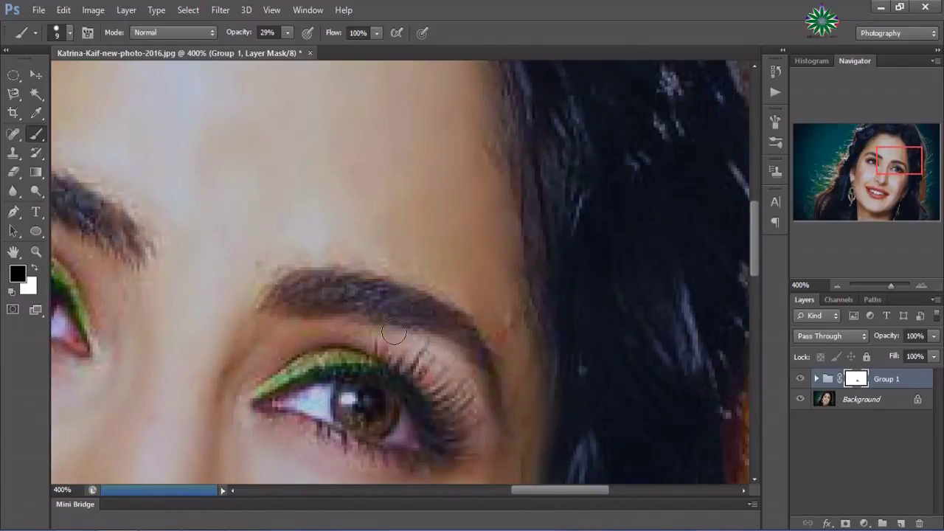
click(287, 33)
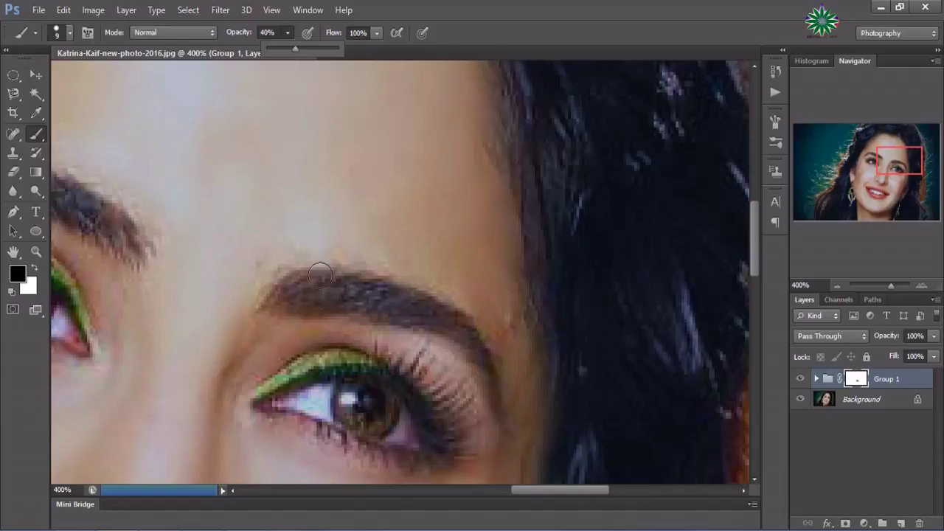
click(303, 295)
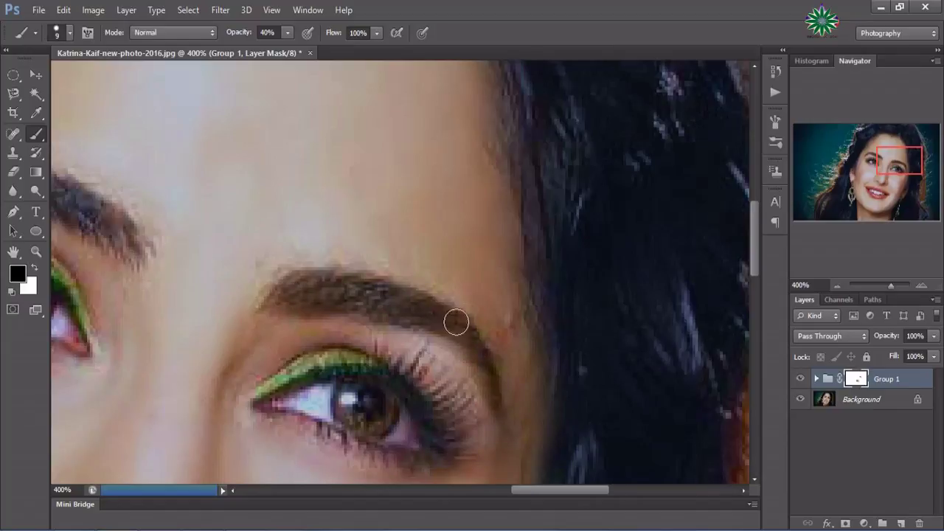
Step: Paint black along the left eyebrow on Group 1's mask
scroll(308, 307, up, 3)
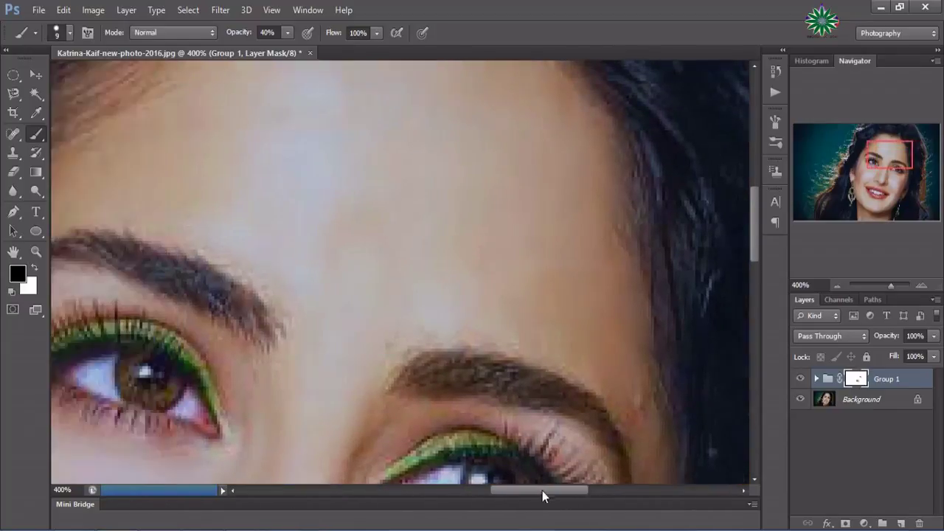
drag(582, 488, 522, 489)
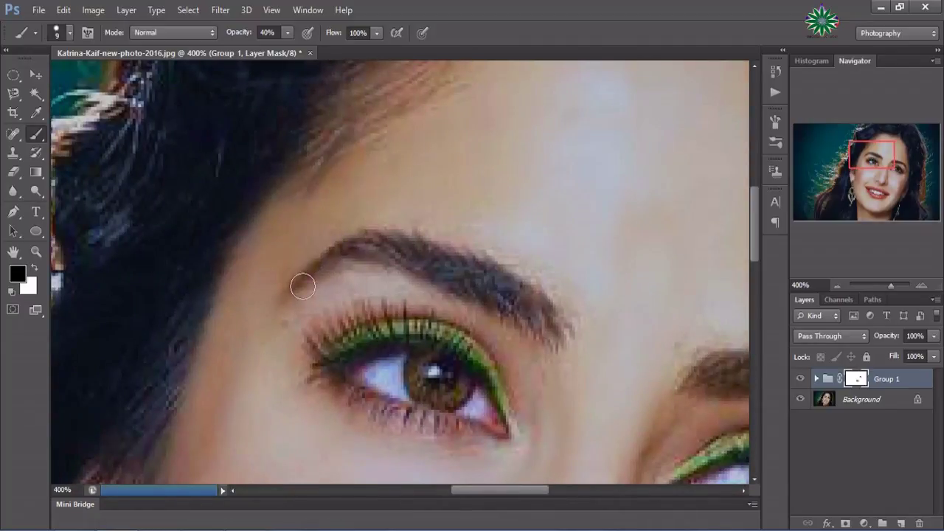
mouse_move(302, 286)
mouse_down()
mouse_move(415, 252)
mouse_move(571, 336)
mouse_move(536, 312)
mouse_move(541, 329)
mouse_move(463, 264)
mouse_move(386, 249)
mouse_move(512, 291)
mouse_move(519, 312)
mouse_up()
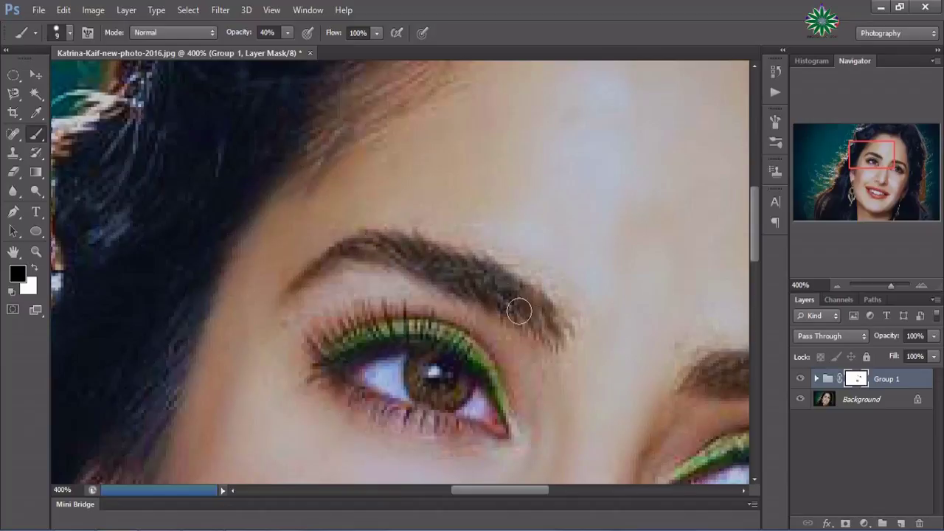
Step: Lower brush opacity to 15% and restore the left eye's eyeliner, lower lashes and iris
click(287, 33)
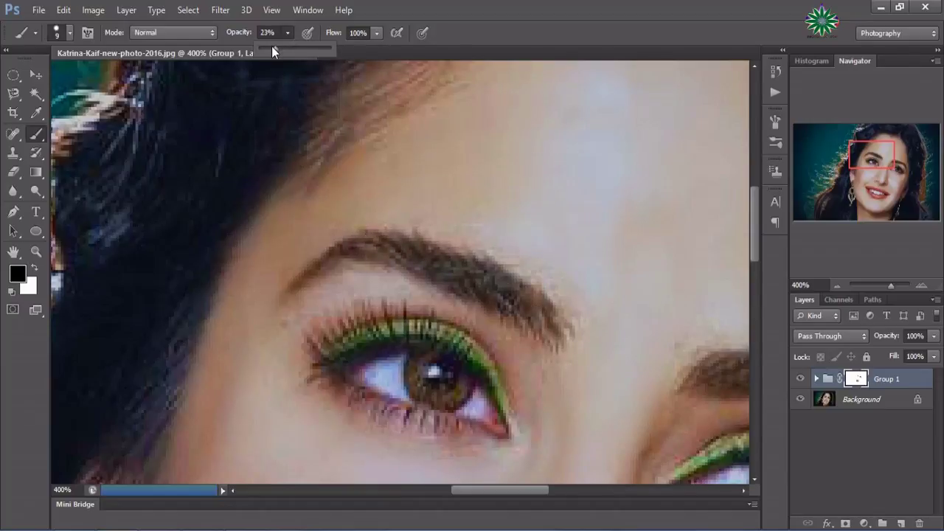
drag(275, 44, 275, 47)
click(332, 336)
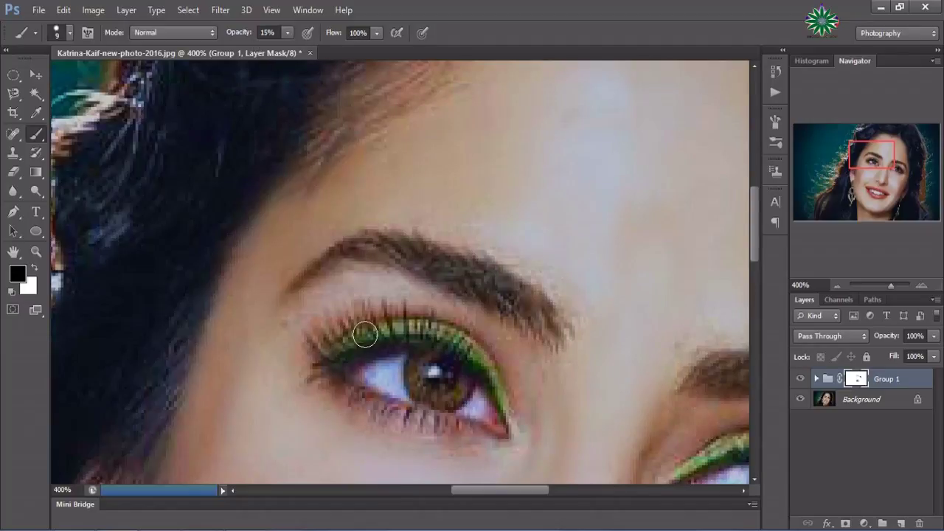
mouse_move(365, 335)
mouse_down()
mouse_move(495, 389)
mouse_move(389, 408)
mouse_up()
mouse_move(389, 408)
mouse_down()
mouse_move(448, 425)
mouse_move(487, 419)
mouse_up()
mouse_move(446, 351)
mouse_down()
mouse_move(432, 386)
mouse_move(391, 367)
mouse_move(337, 363)
mouse_move(457, 378)
mouse_move(350, 341)
mouse_up()
Step: Paint Group 1's mask over the right eye's upper, outer and lower lashes
drag(498, 489, 531, 489)
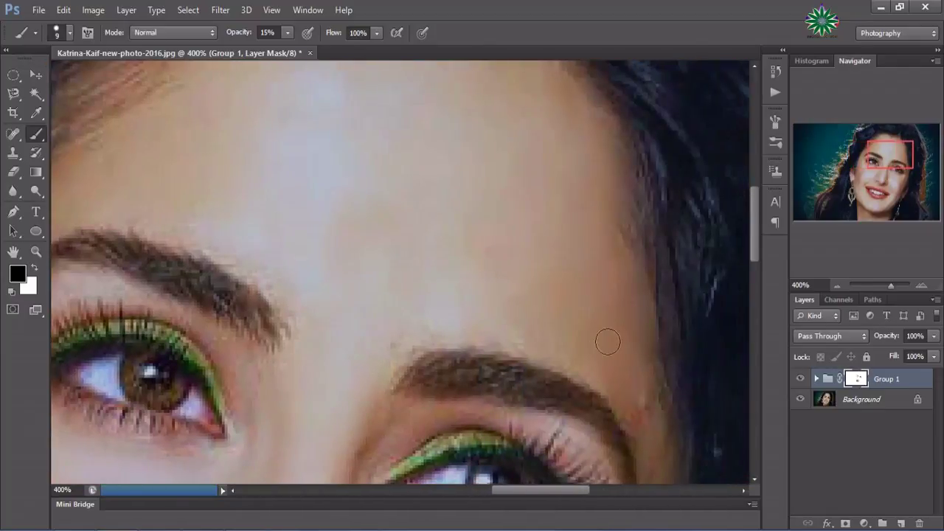
scroll(604, 339, down, 3)
mouse_move(394, 301)
mouse_down()
mouse_move(446, 281)
mouse_move(555, 288)
mouse_up()
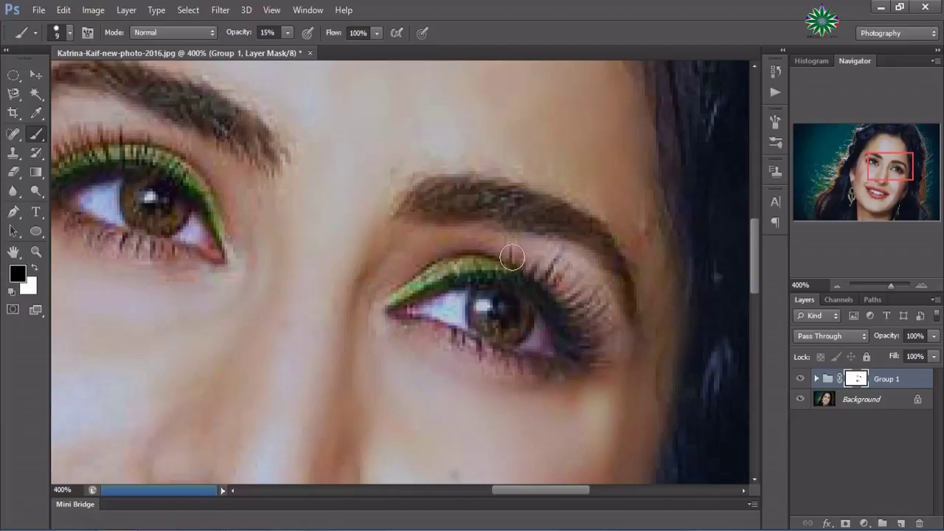
mouse_move(512, 256)
mouse_down()
mouse_move(562, 277)
mouse_move(607, 317)
mouse_move(594, 312)
mouse_move(569, 352)
mouse_move(418, 332)
mouse_move(394, 312)
mouse_move(561, 356)
mouse_move(479, 324)
mouse_move(525, 314)
mouse_move(500, 298)
mouse_move(486, 312)
mouse_move(424, 315)
mouse_up()
drag(550, 345, 576, 341)
drag(595, 337, 598, 344)
mouse_move(541, 293)
mouse_down()
mouse_move(543, 270)
mouse_move(609, 312)
mouse_up()
drag(465, 357, 411, 326)
drag(593, 345, 527, 302)
Step: Duplicate Group 1 and add a Curves layer lifting the RGB black point to output 20
key(ctrl+j)
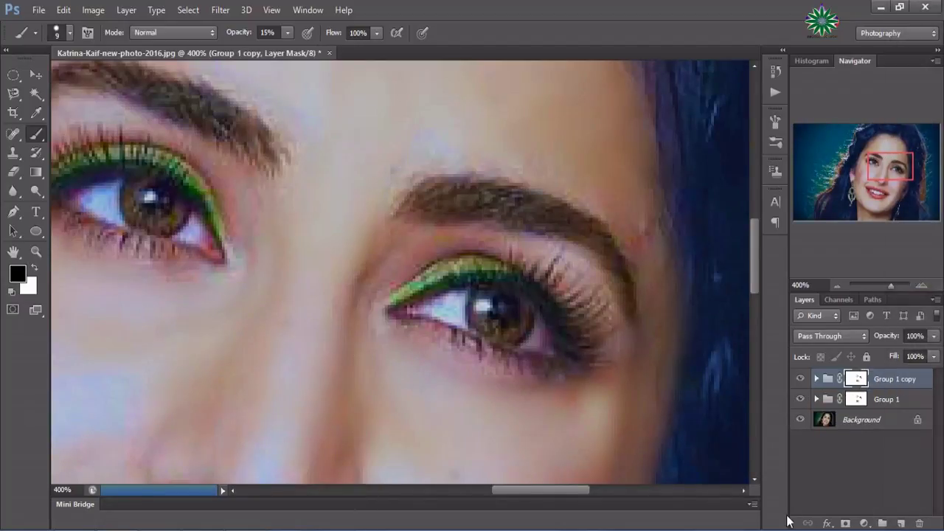
click(863, 523)
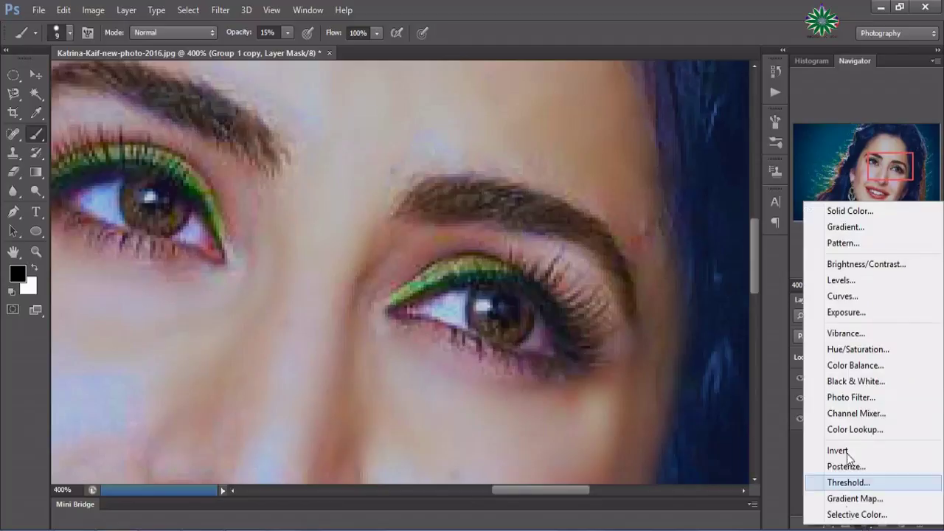
click(854, 295)
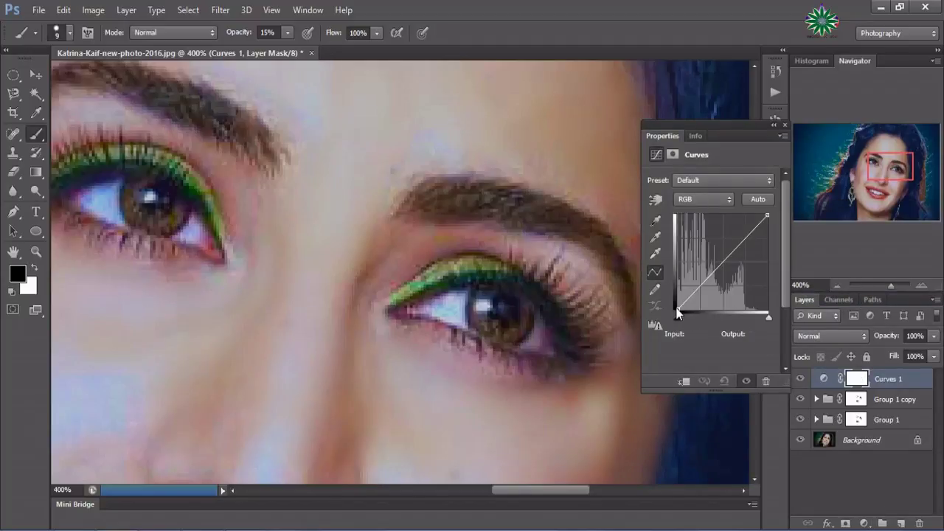
drag(681, 310, 678, 302)
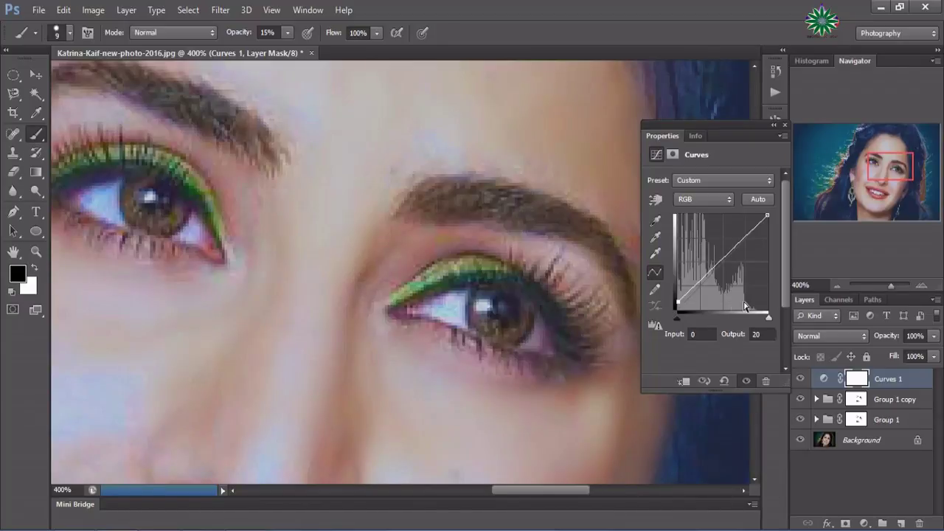
Step: On the Green curve, raise the shadows and pull the highlights down to about 231
click(677, 201)
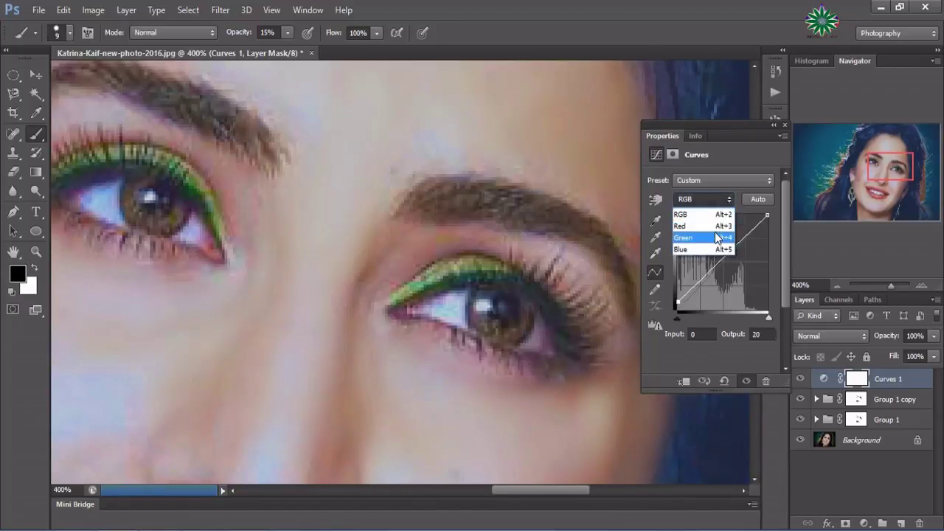
click(719, 237)
drag(679, 307, 679, 309)
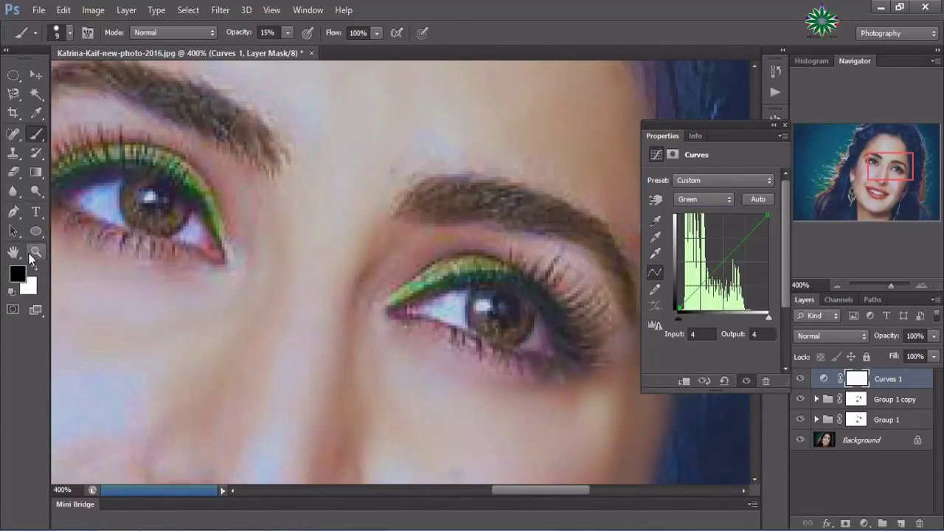
click(35, 251)
click(71, 32)
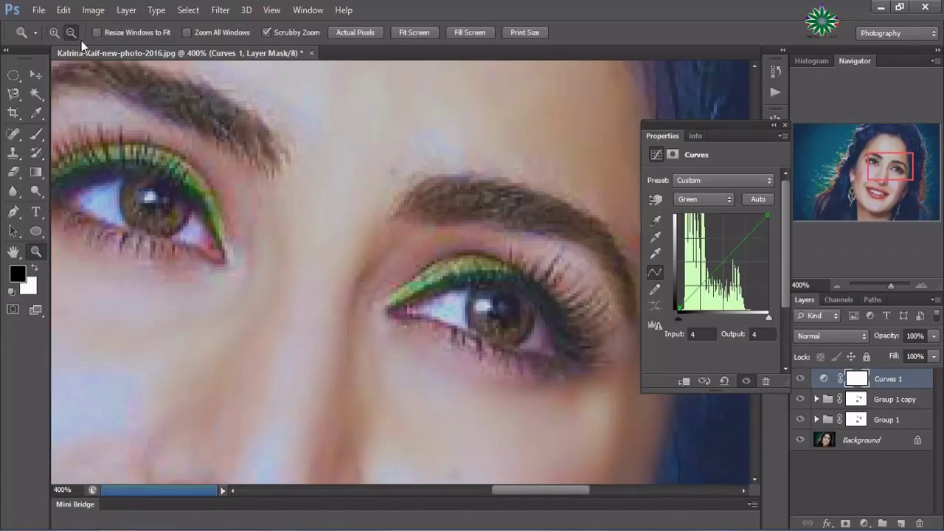
click(302, 211)
alt+click(345, 232)
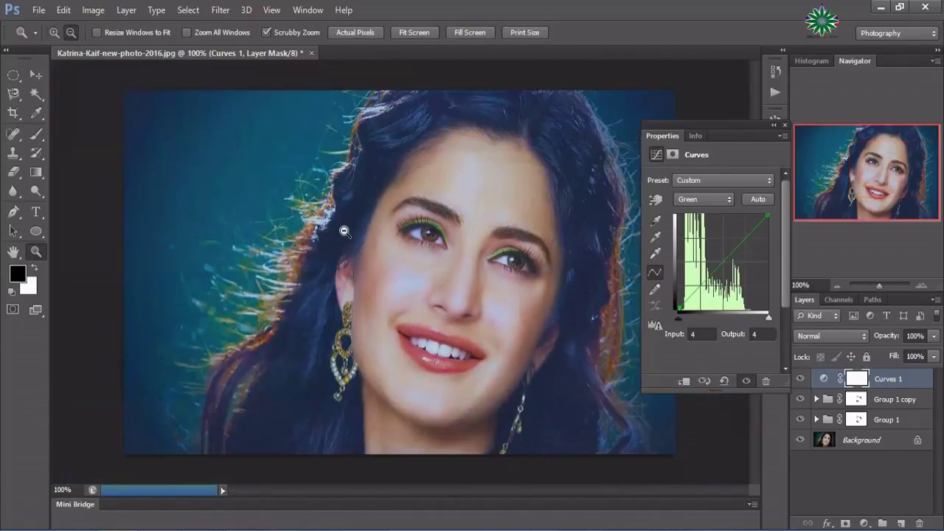
click(54, 32)
click(478, 289)
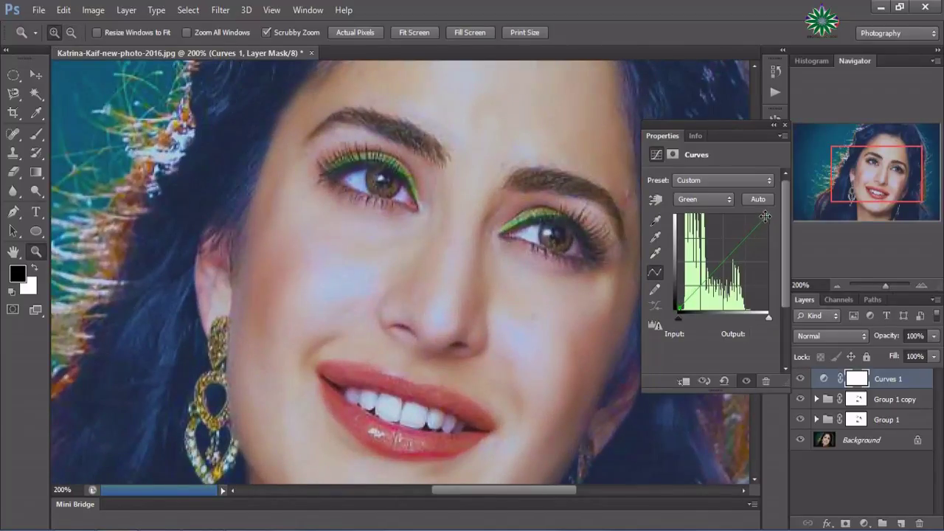
drag(767, 214, 764, 223)
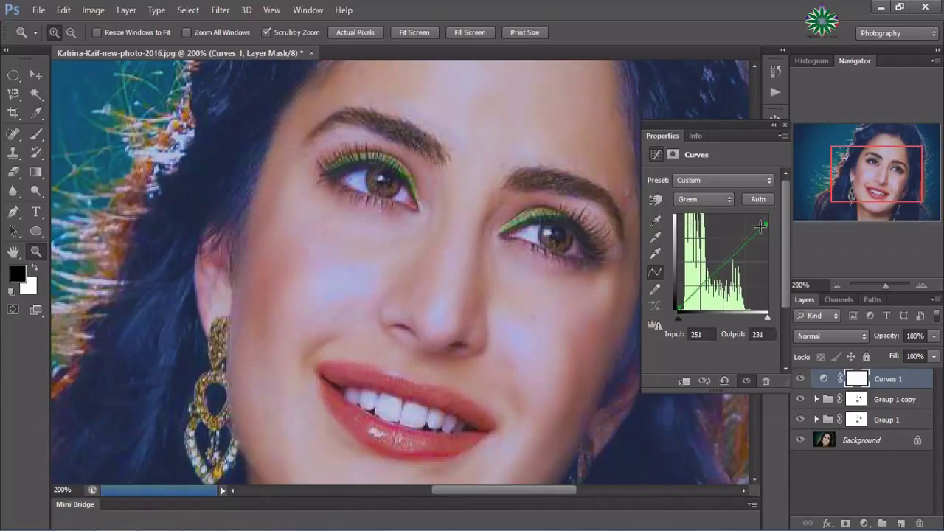
drag(678, 310, 681, 305)
click(784, 125)
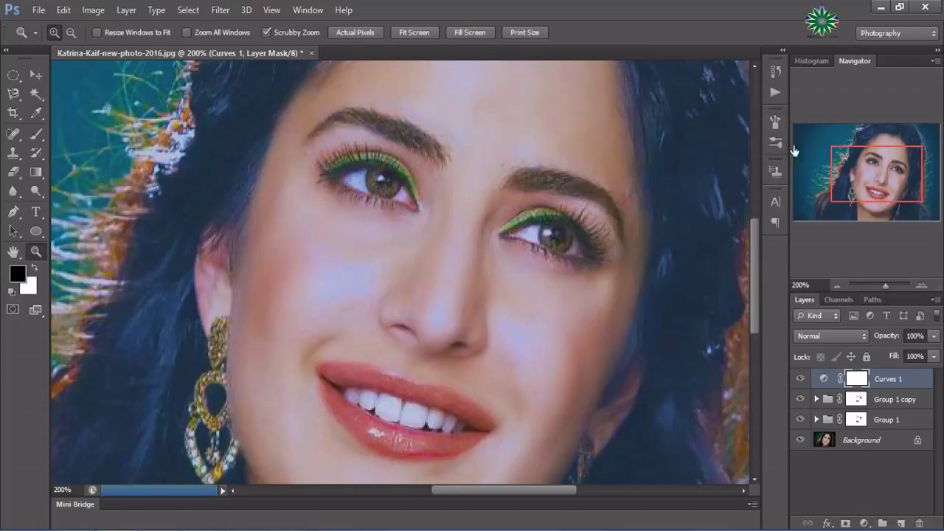
Step: Put Curves 1 and Group 1 copy into a new Group 2
shift+click(885, 404)
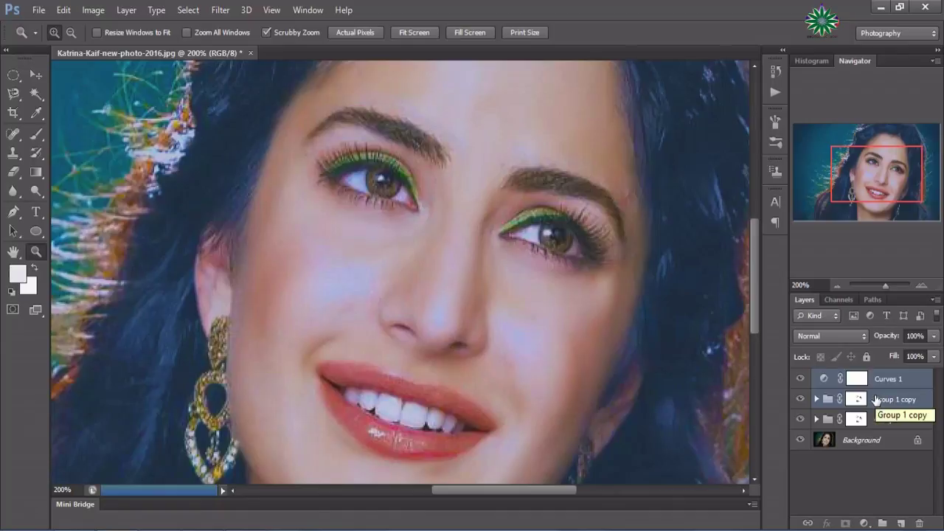
key(ctrl+j)
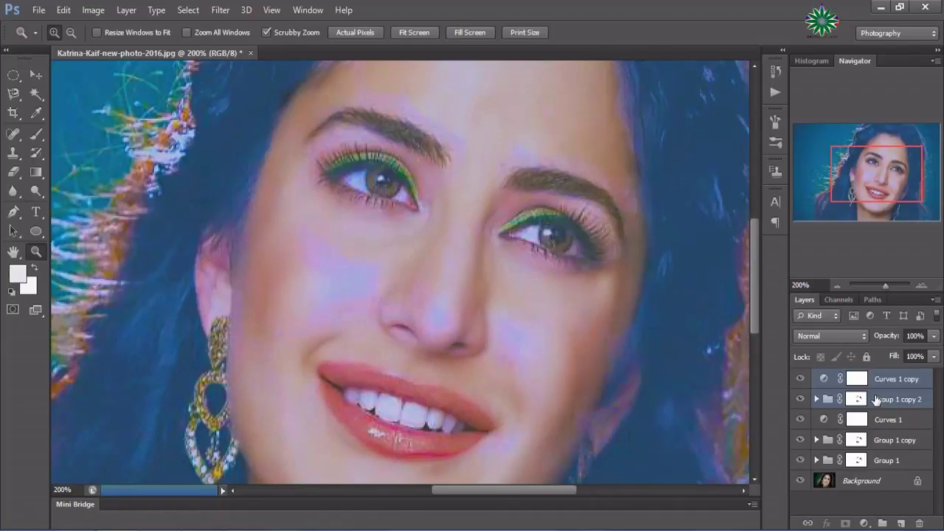
click(920, 521)
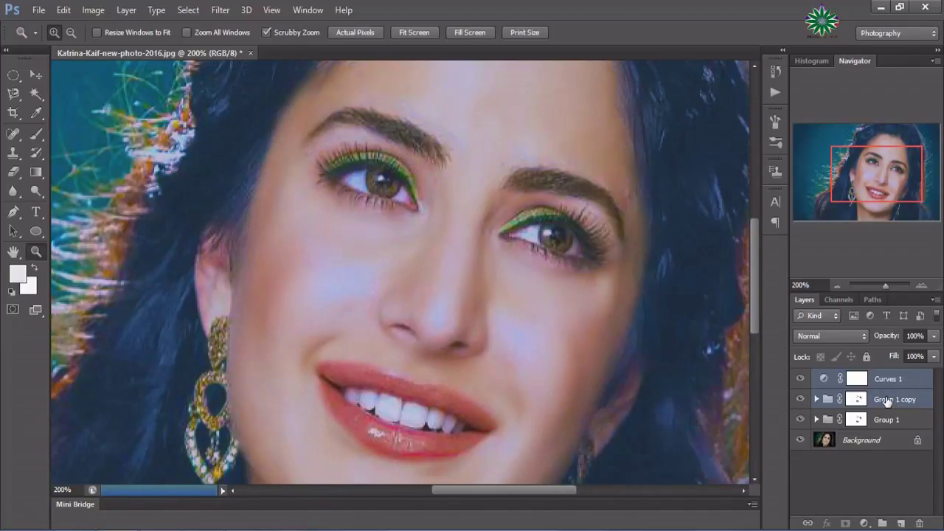
drag(888, 401, 883, 523)
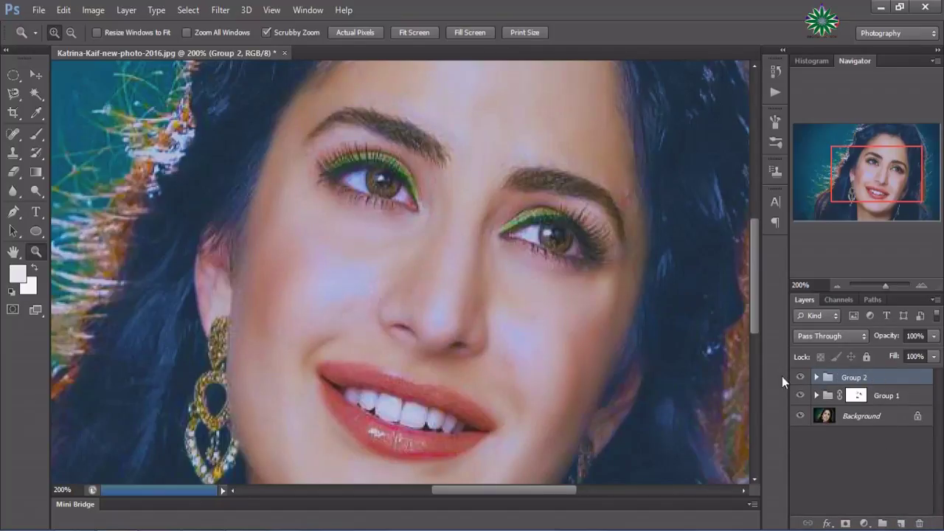
Step: Toggle Group 2's visibility to compare, then set its opacity to 96%
click(801, 377)
click(801, 378)
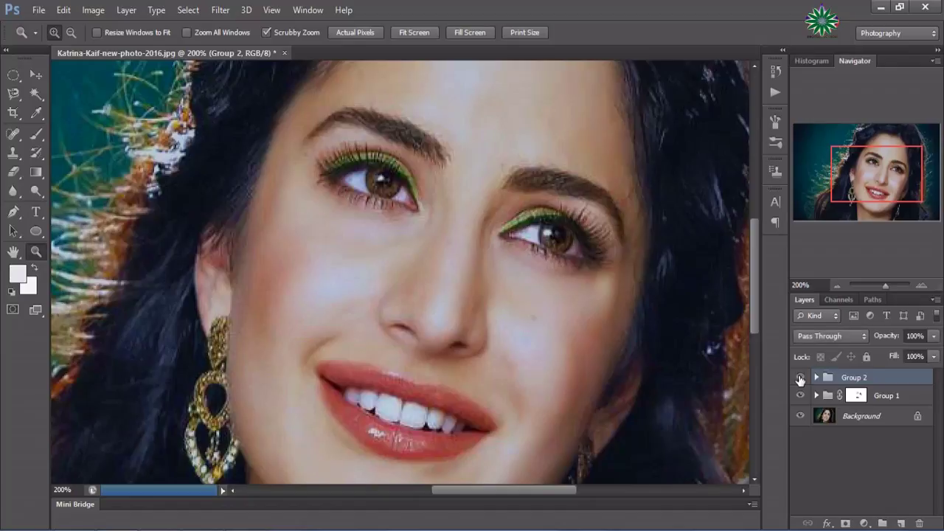
click(800, 377)
click(800, 378)
click(934, 336)
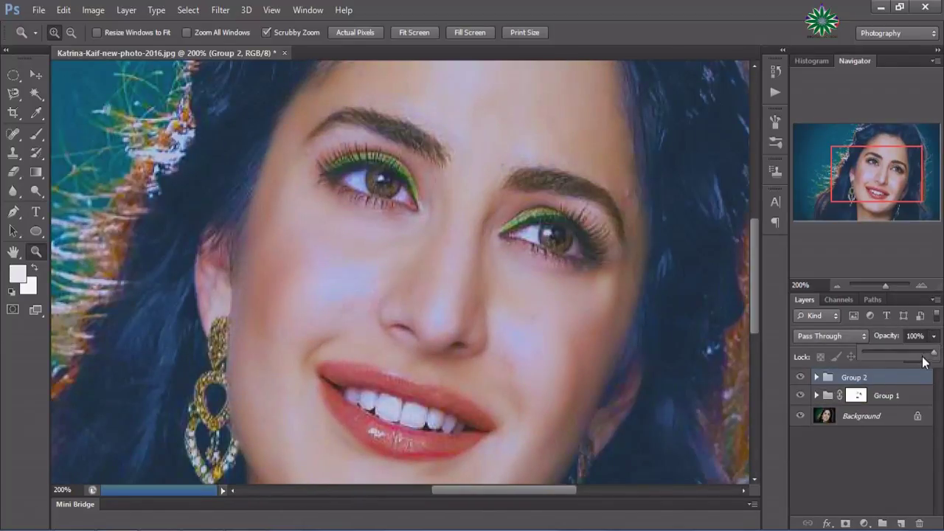
drag(932, 357, 912, 358)
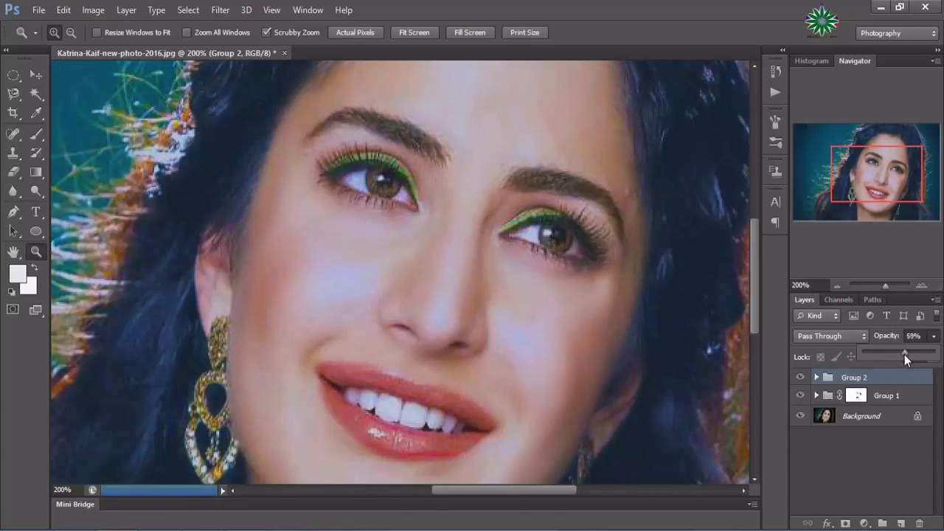
click(71, 33)
click(399, 295)
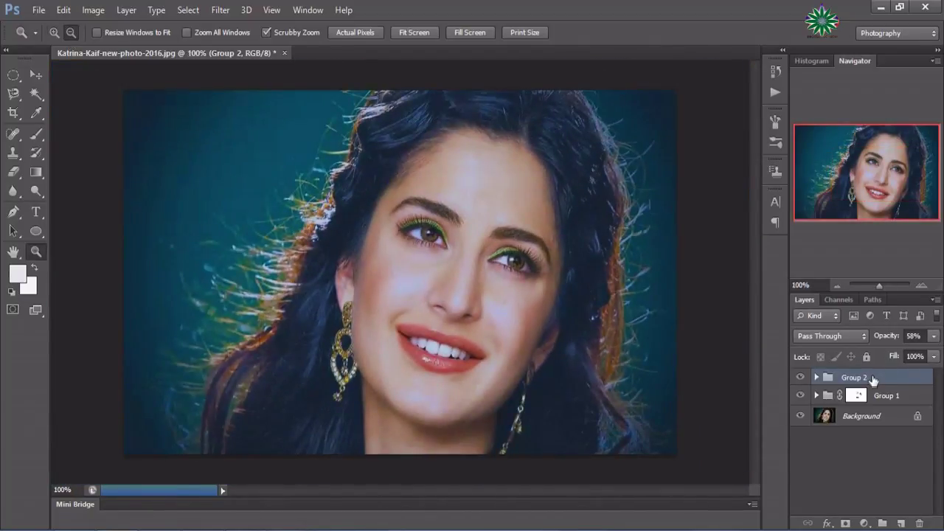
click(934, 336)
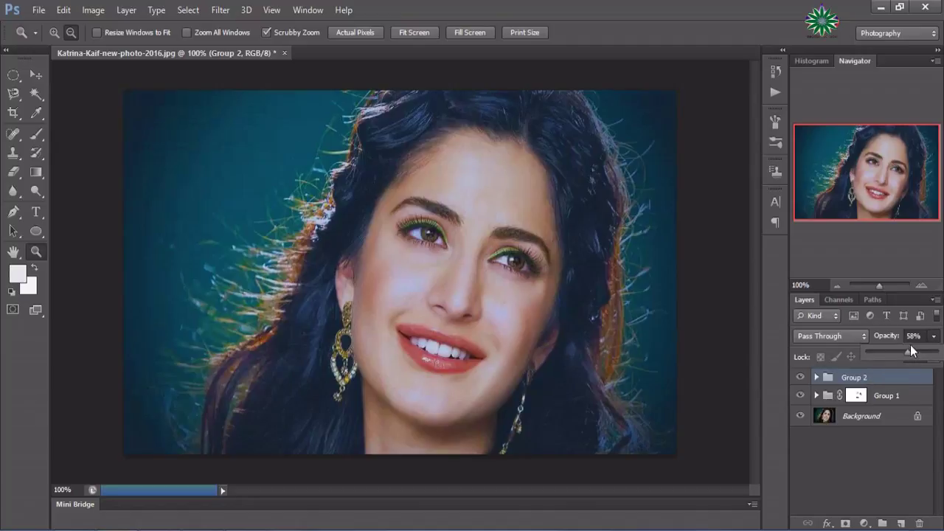
mouse_move(907, 352)
mouse_down()
mouse_move(943, 371)
mouse_move(858, 357)
mouse_move(937, 378)
mouse_up()
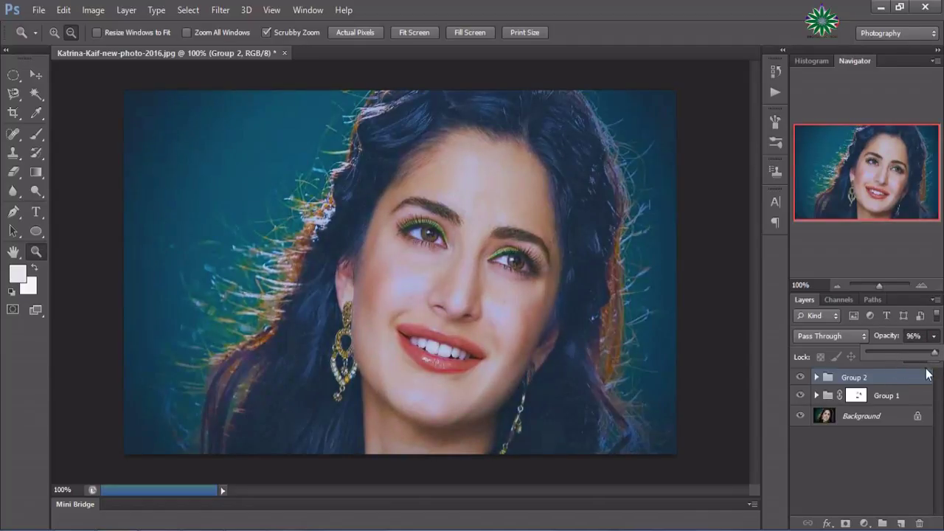